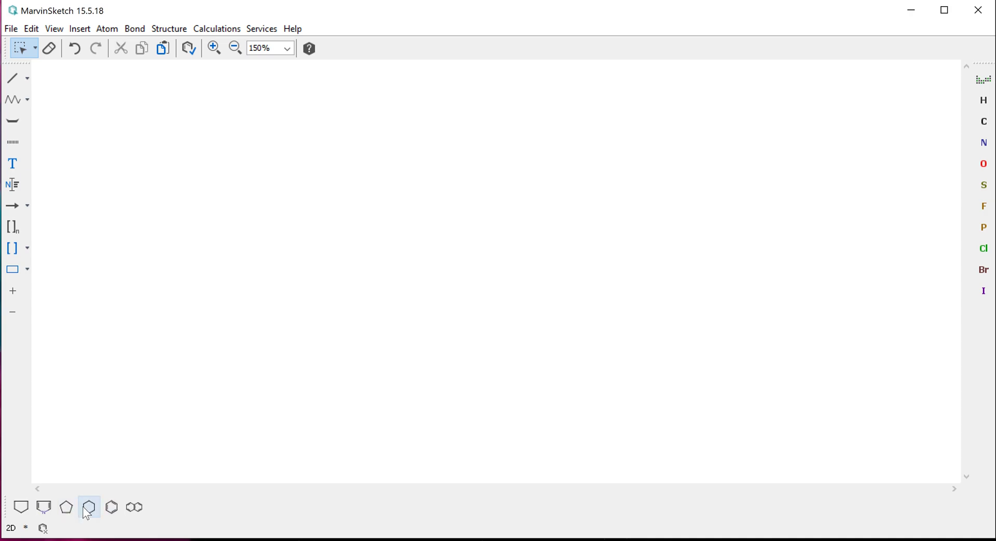
Draw one single C–C bond, undoing a stray first attempt, to get ethane with two CH3 labels.
click(14, 78)
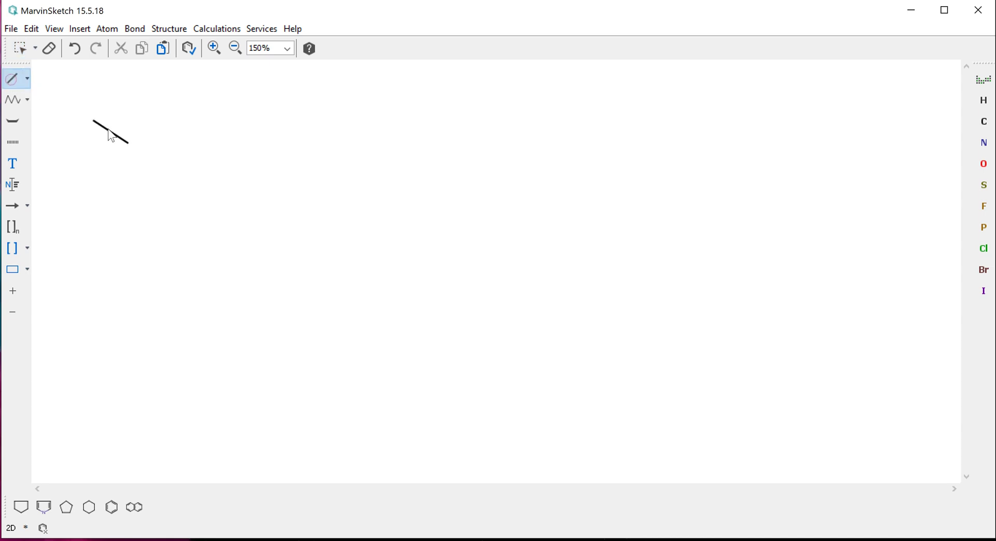
drag(252, 204, 287, 183)
key(ctrl+z)
drag(290, 223, 318, 199)
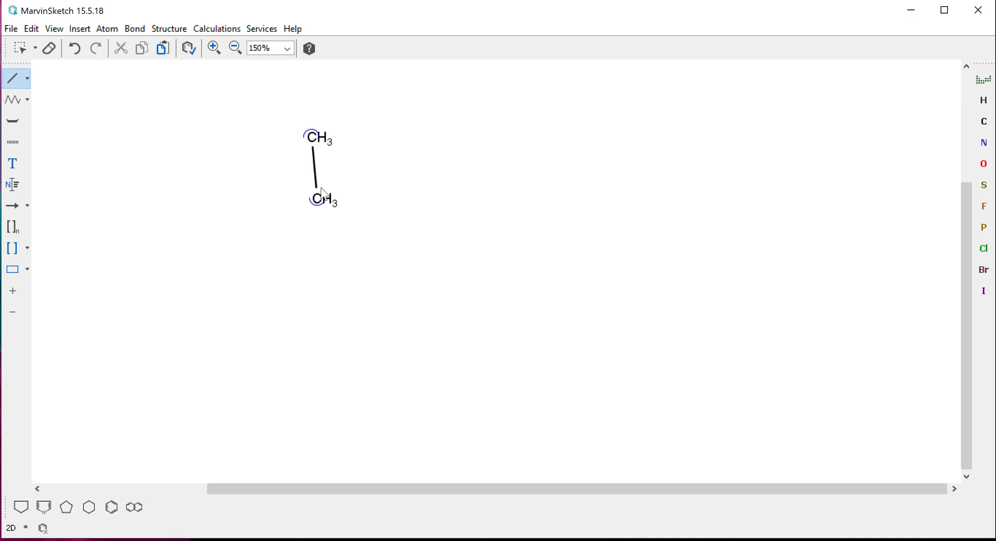
drag(314, 138, 40, 63)
click(24, 47)
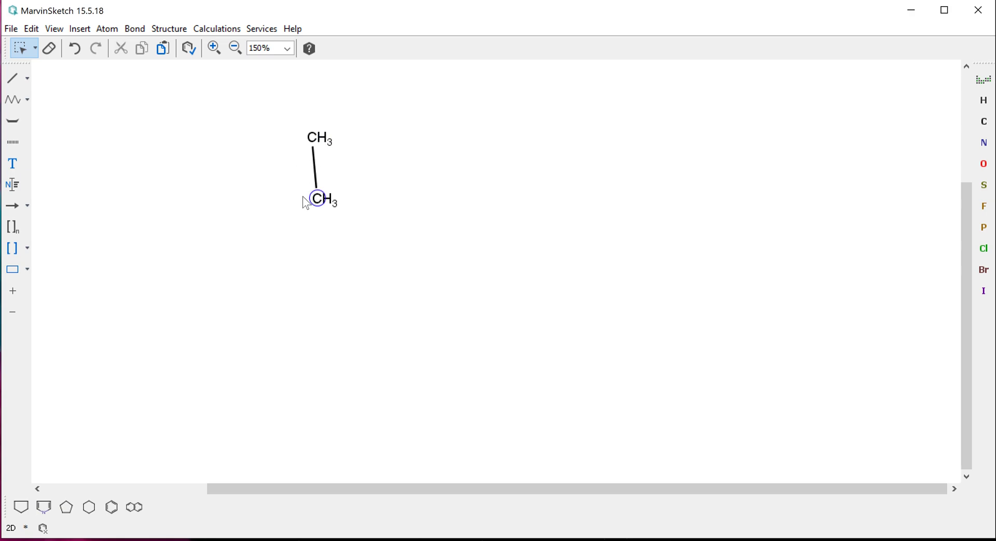
Set View > Implicit Hydrogens to Off for the ethane, then reselect its bond.
drag(262, 102, 400, 232)
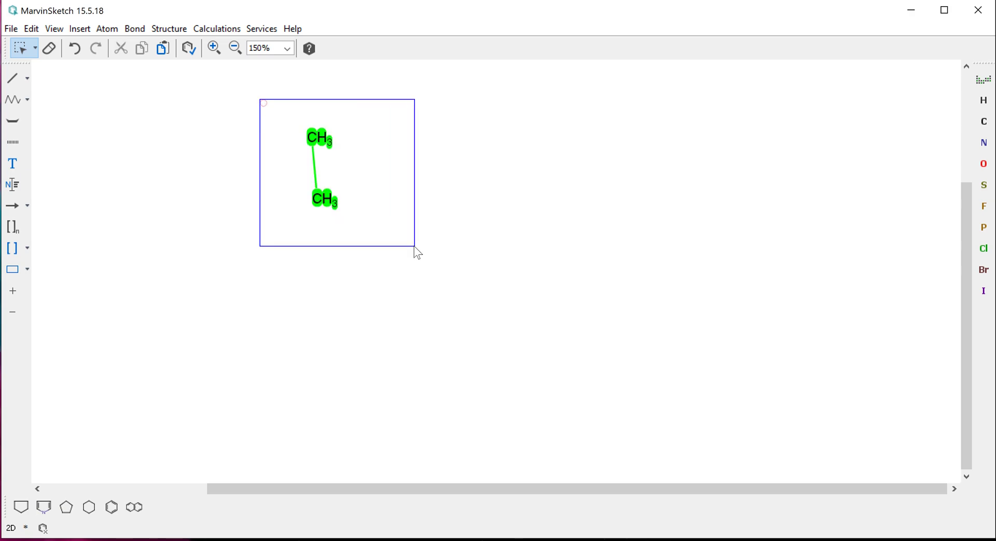
click(77, 29)
mouse_move(54, 33)
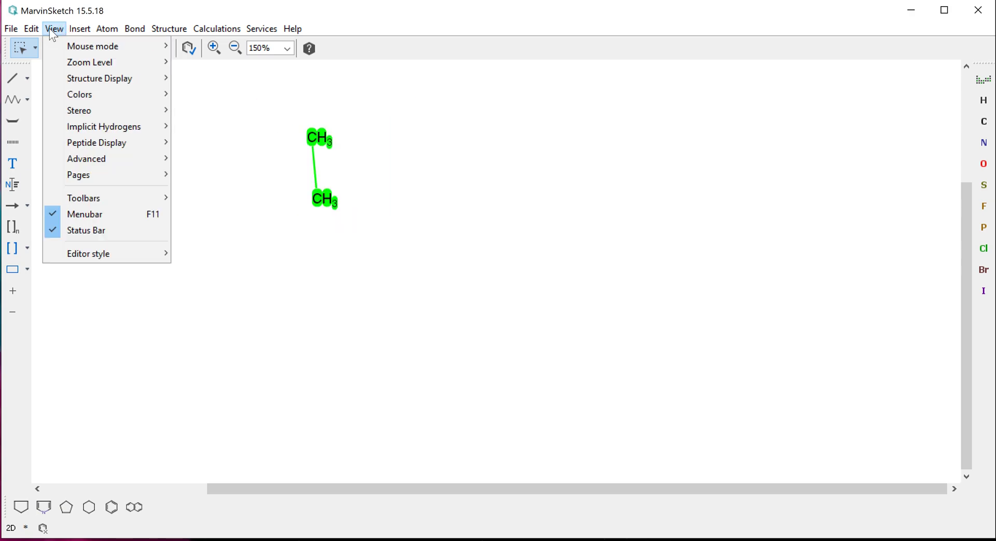
mouse_move(74, 130)
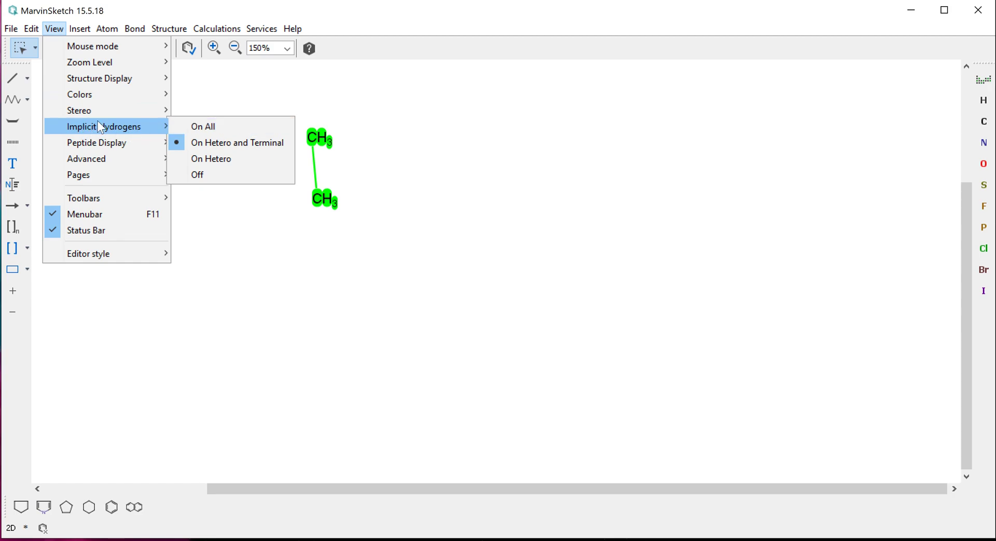
mouse_move(104, 94)
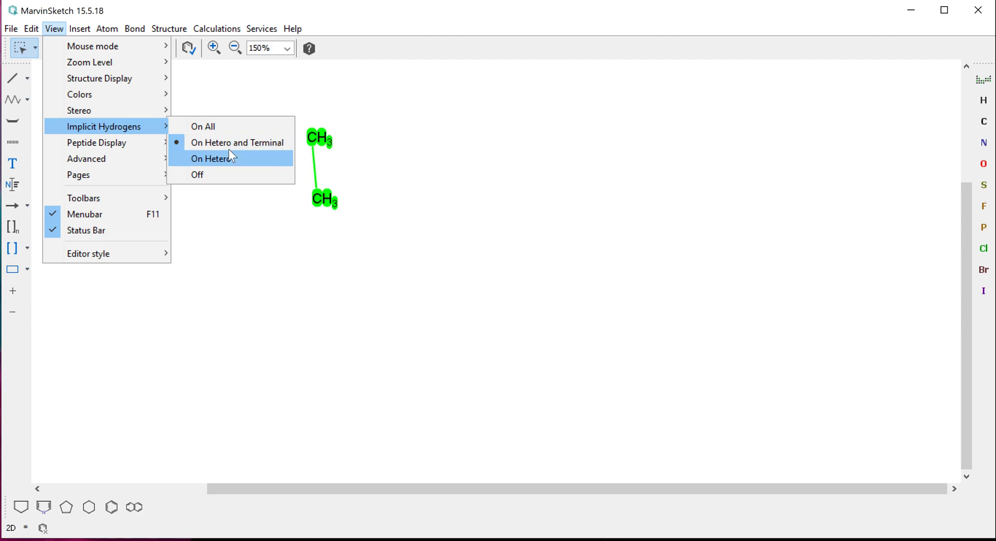
click(203, 175)
click(332, 218)
drag(280, 118, 374, 237)
Delete the ethane bond and draw a four-bond, five-carbon zigzag chain.
key(Delete)
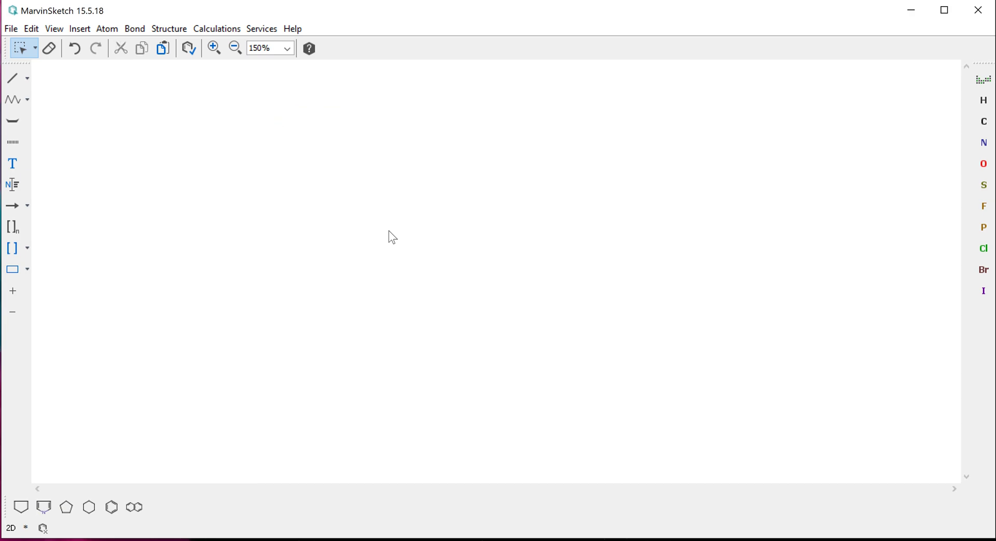
click(12, 78)
click(291, 195)
click(327, 175)
click(362, 195)
click(396, 175)
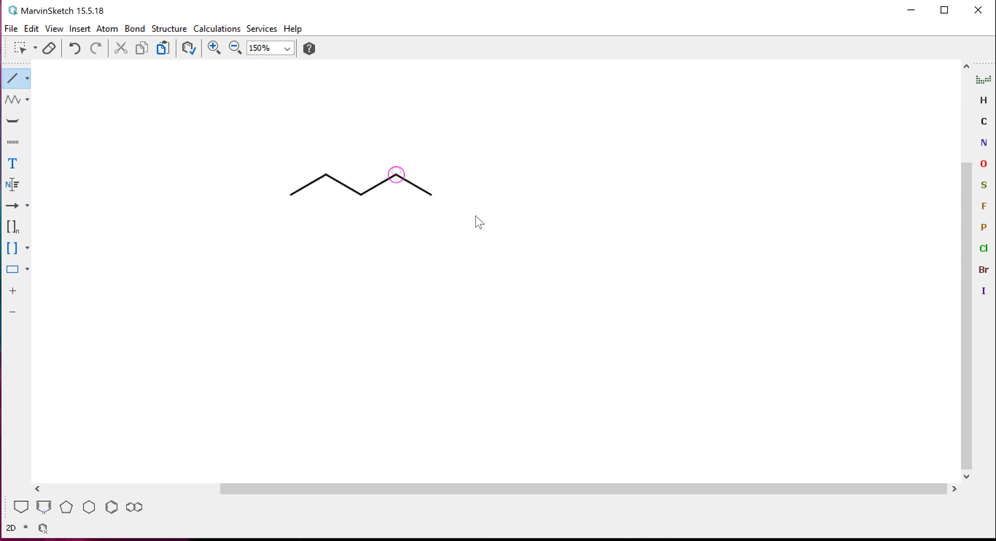
click(19, 52)
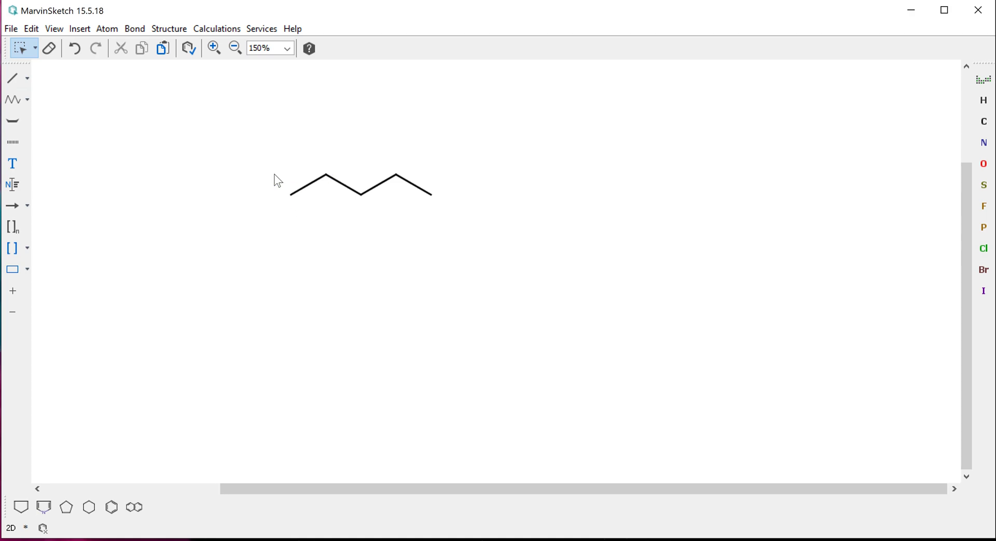
Set implicit hydrogens to On Hetero and Terminal so the chain ends show H3C and CH3.
drag(255, 147, 507, 240)
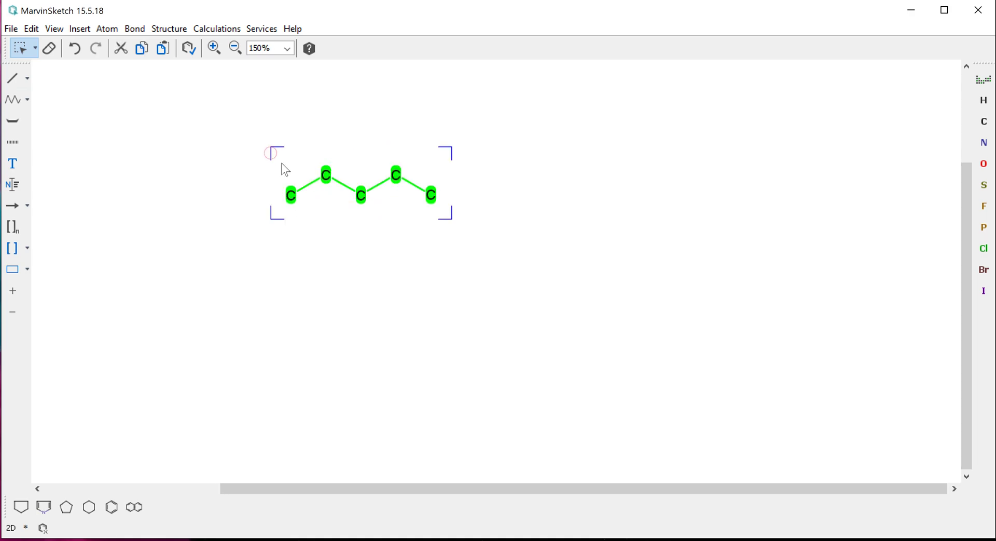
click(54, 29)
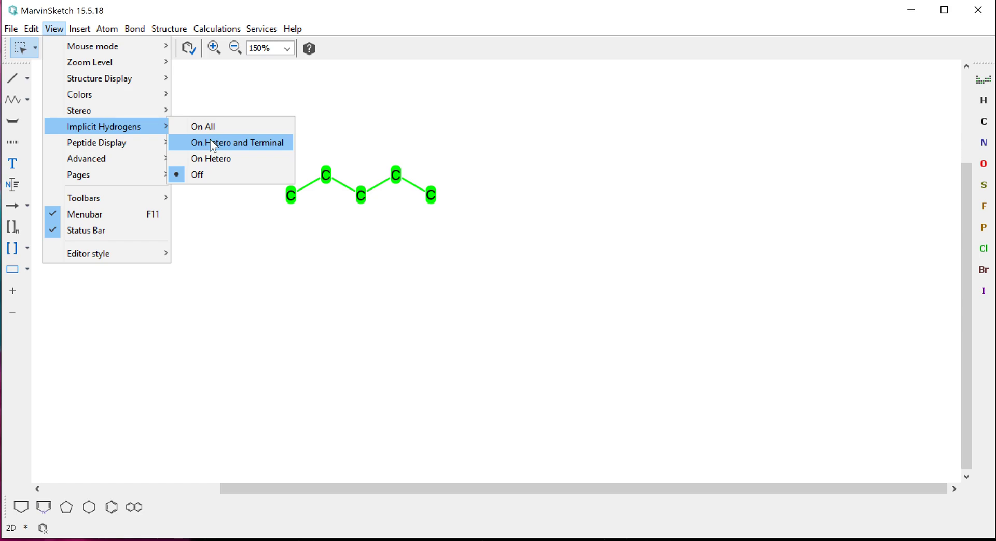
click(252, 144)
click(439, 321)
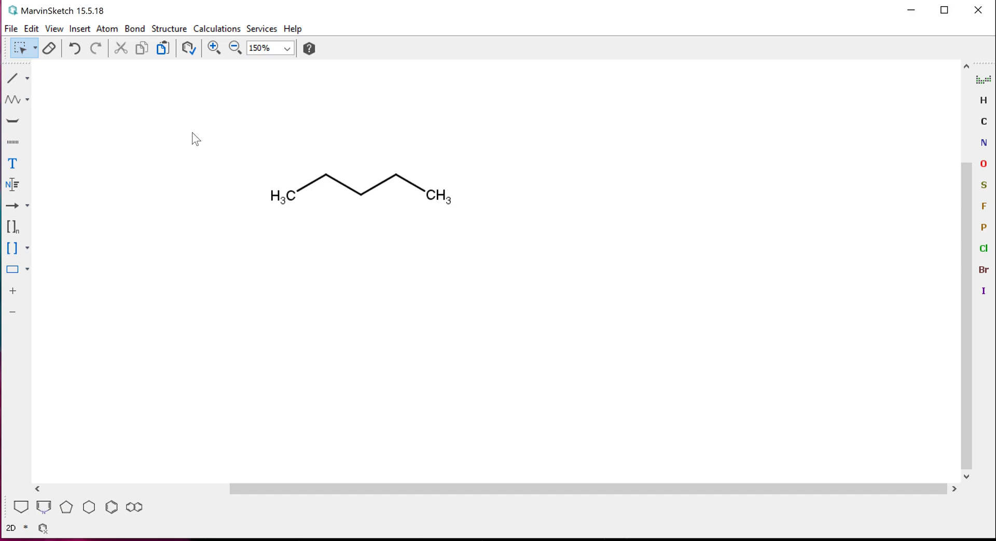
drag(165, 113, 569, 295)
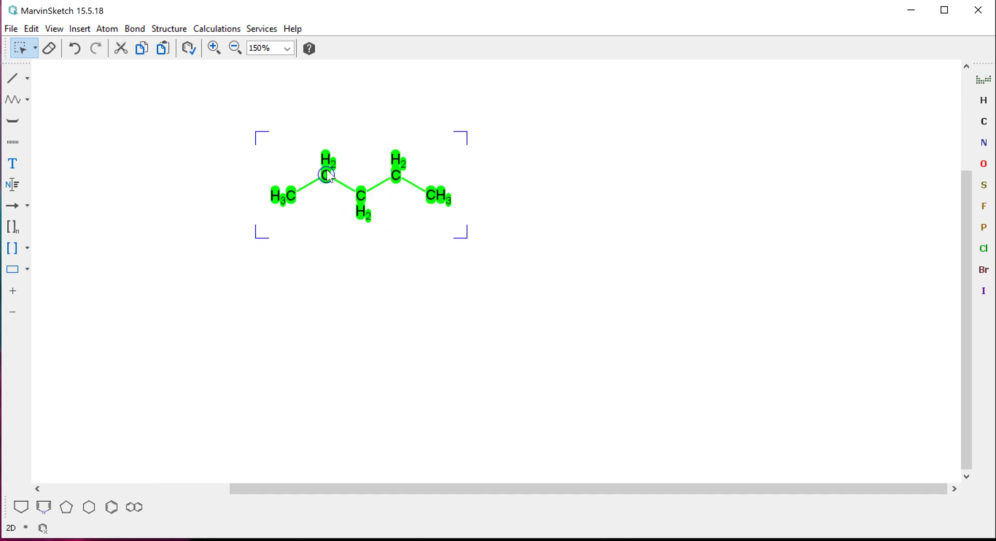
mouse_move(330, 177)
mouse_down()
mouse_move(323, 161)
mouse_move(392, 192)
mouse_move(405, 172)
mouse_move(394, 165)
mouse_move(415, 193)
mouse_up()
click(432, 345)
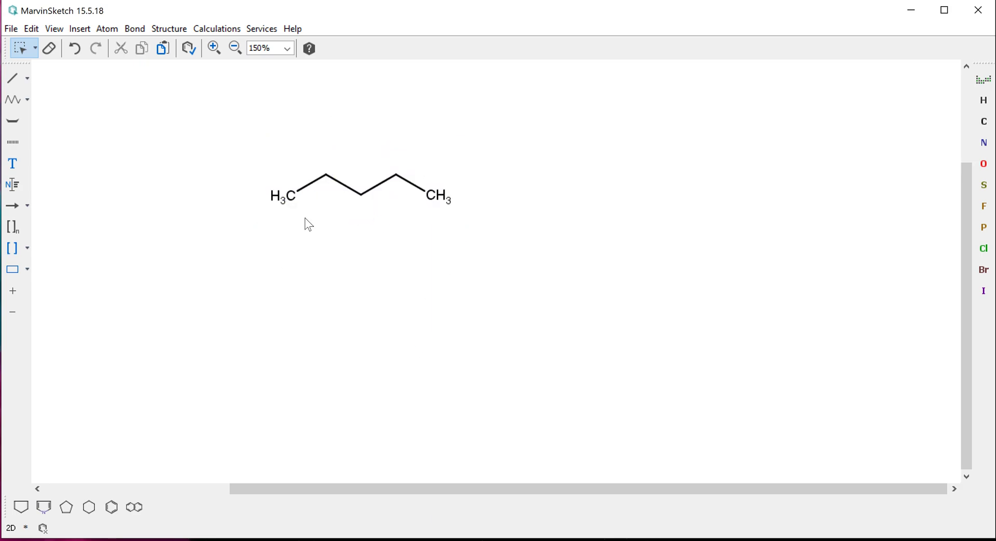
Place a cyclopentane template ring to the right of the pentane chain.
click(67, 511)
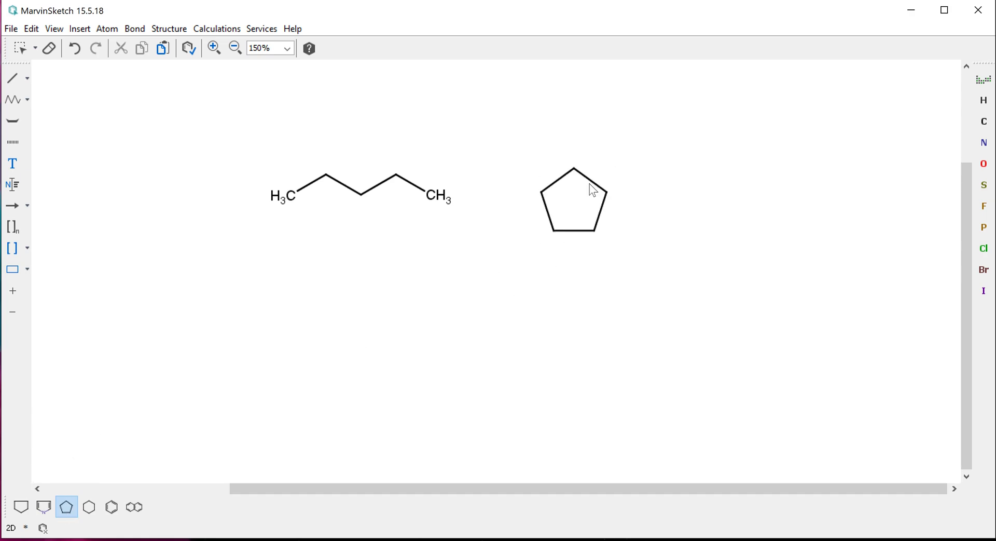
click(584, 167)
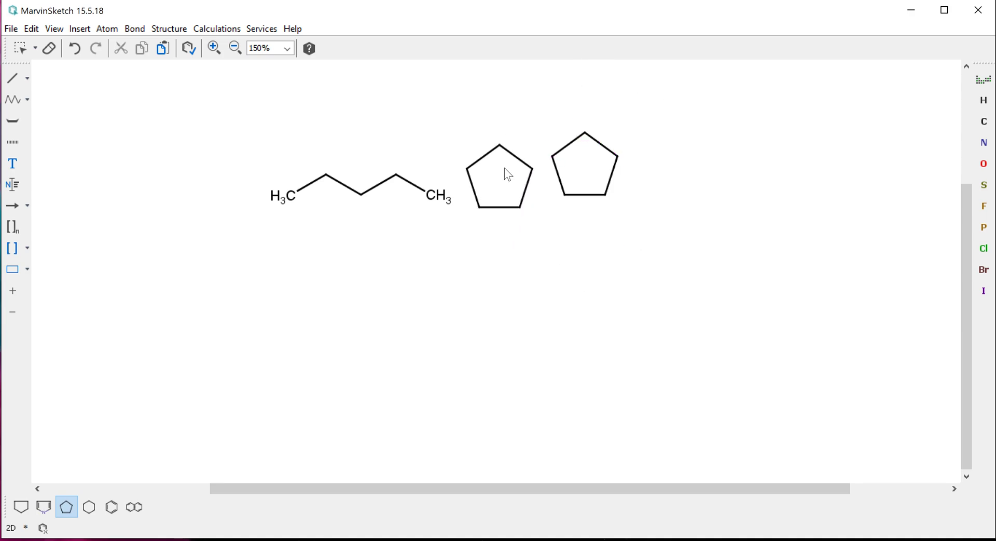
click(21, 47)
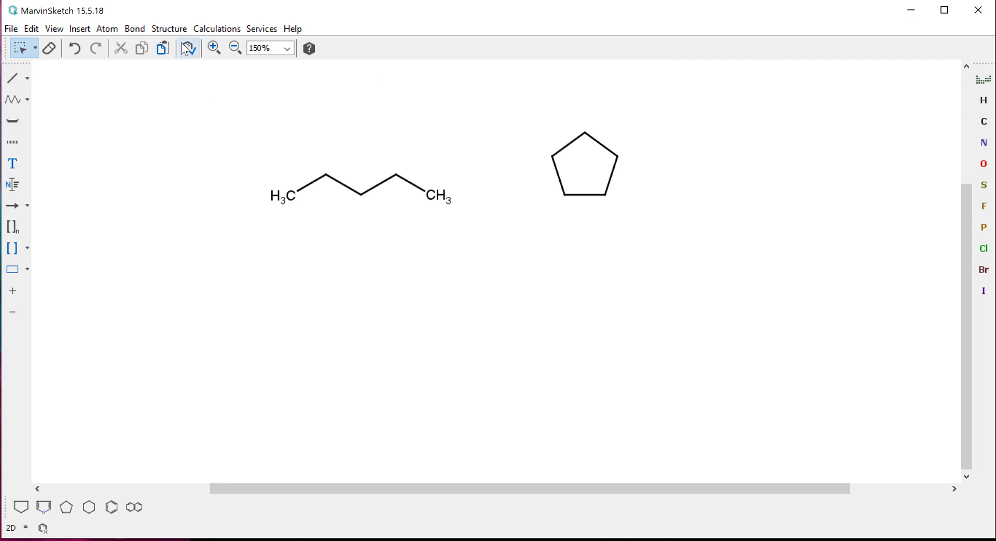
Add a downward two-carbon branch on the middle carbon and four methyls on the neighbouring carbons.
click(13, 78)
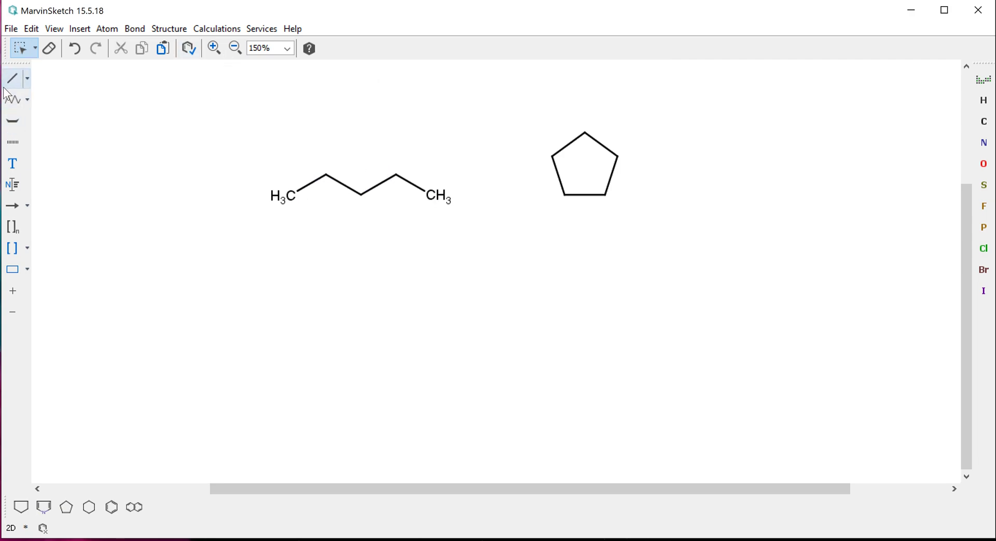
click(361, 195)
click(362, 245)
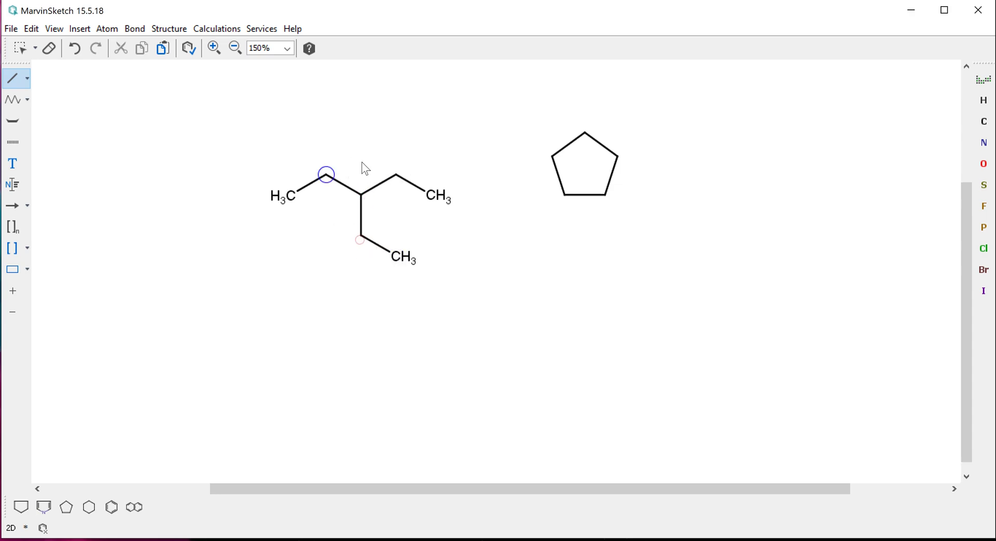
click(327, 174)
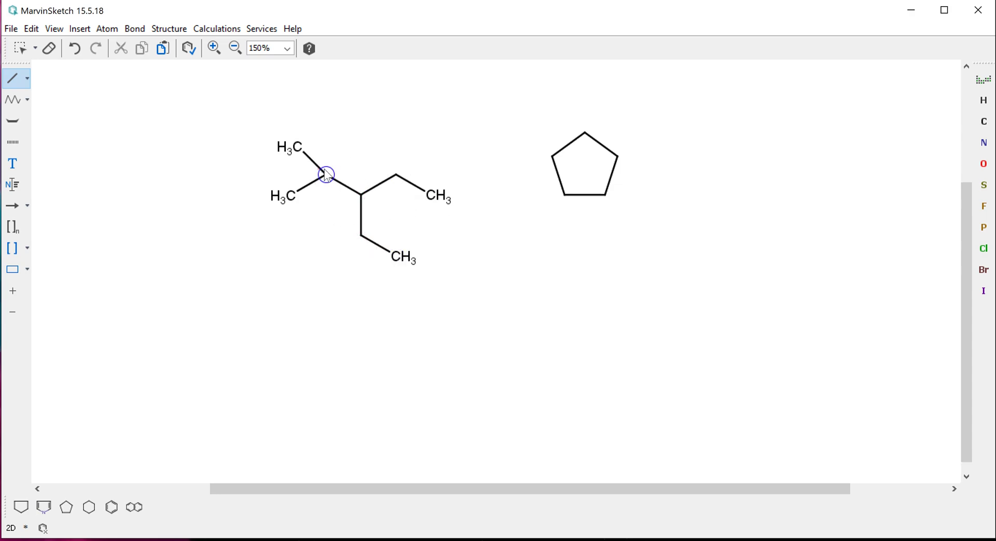
click(397, 174)
click(403, 201)
click(320, 202)
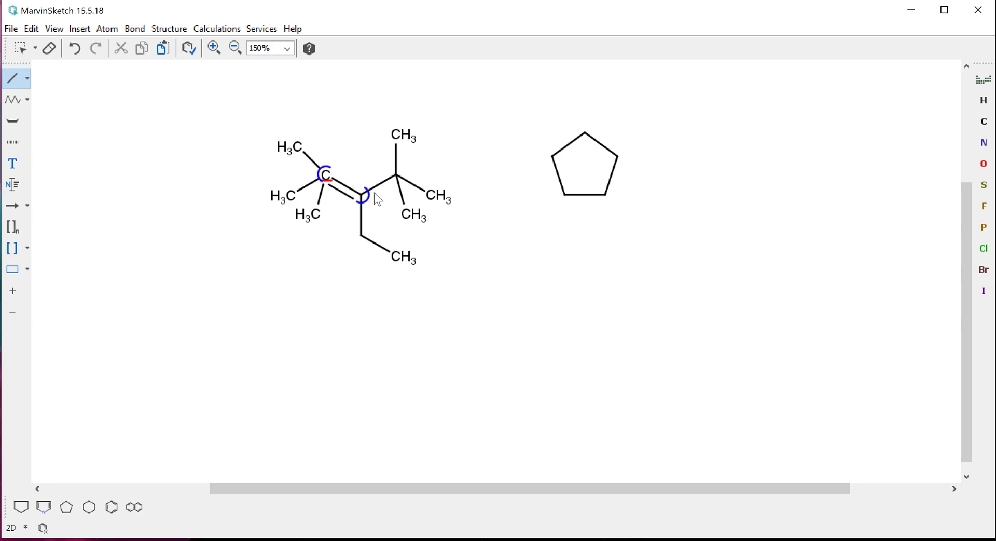
Add an upward ethyl on the central carbon and delete a surplus methyl from the right carbon.
click(364, 162)
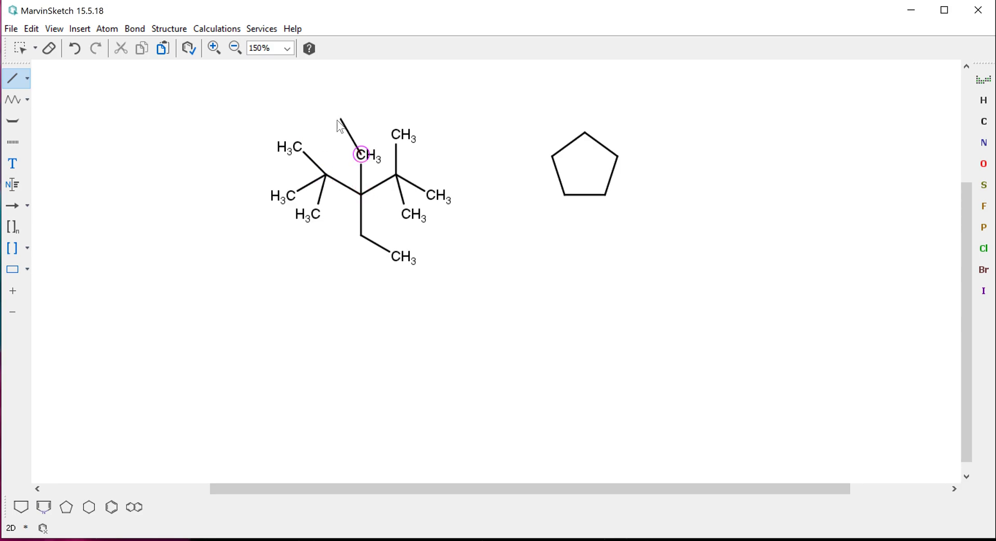
drag(322, 115, 327, 111)
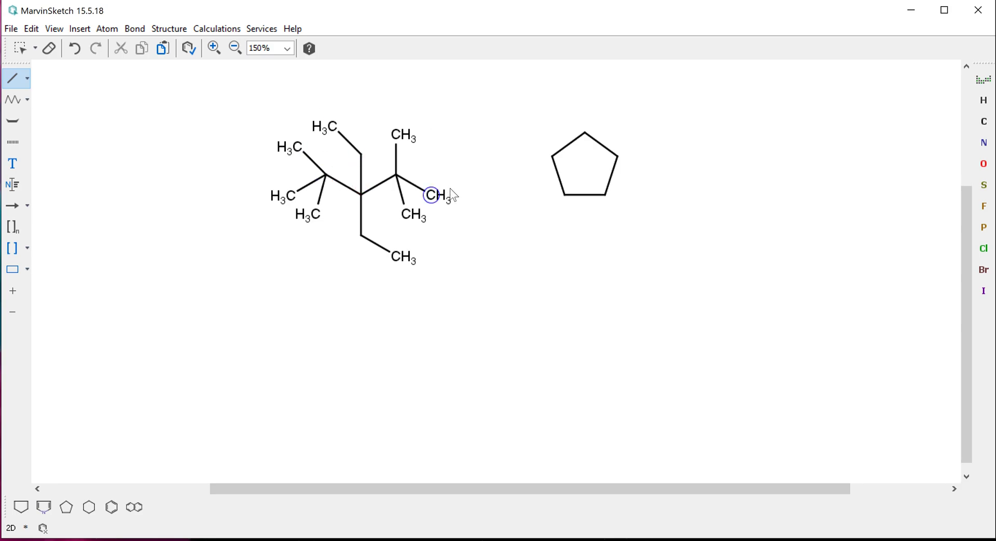
drag(428, 151, 430, 150)
click(24, 50)
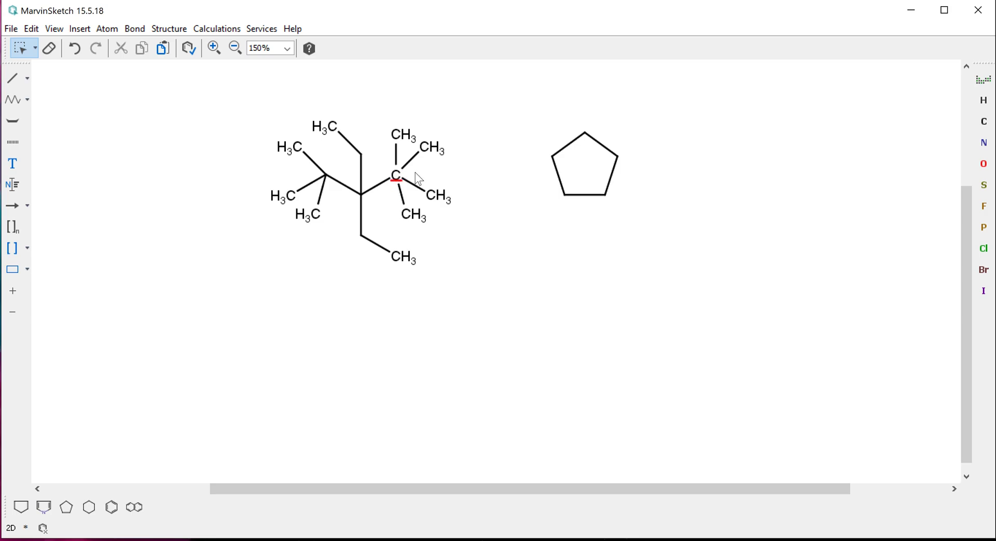
click(427, 149)
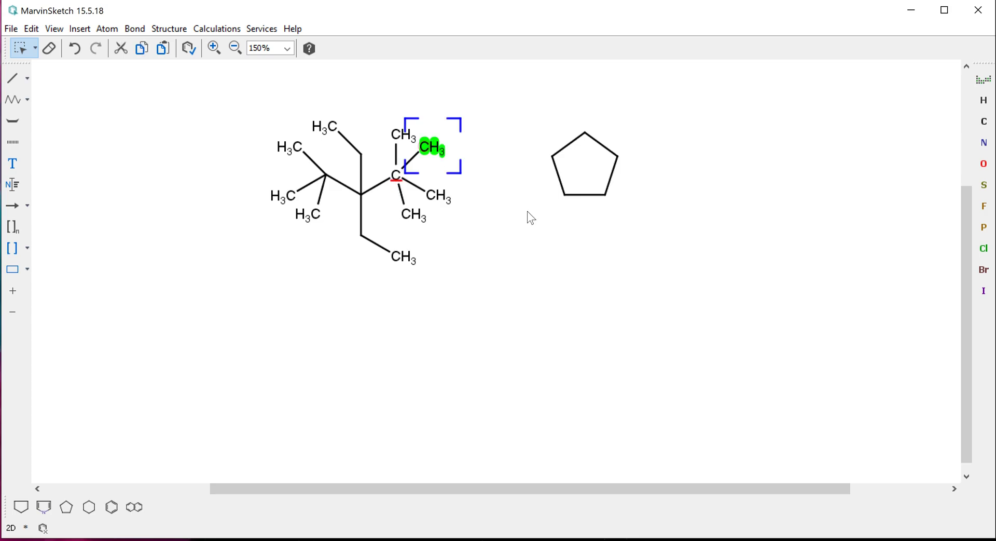
key(Delete)
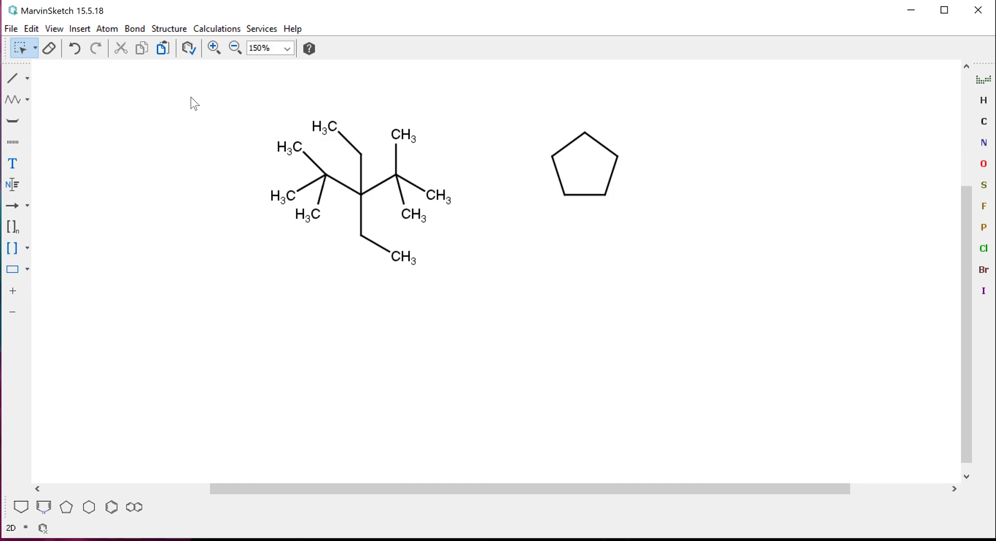
Select the branched alkane and run Structure > Structure to Name > Generate Name.
drag(197, 95, 518, 335)
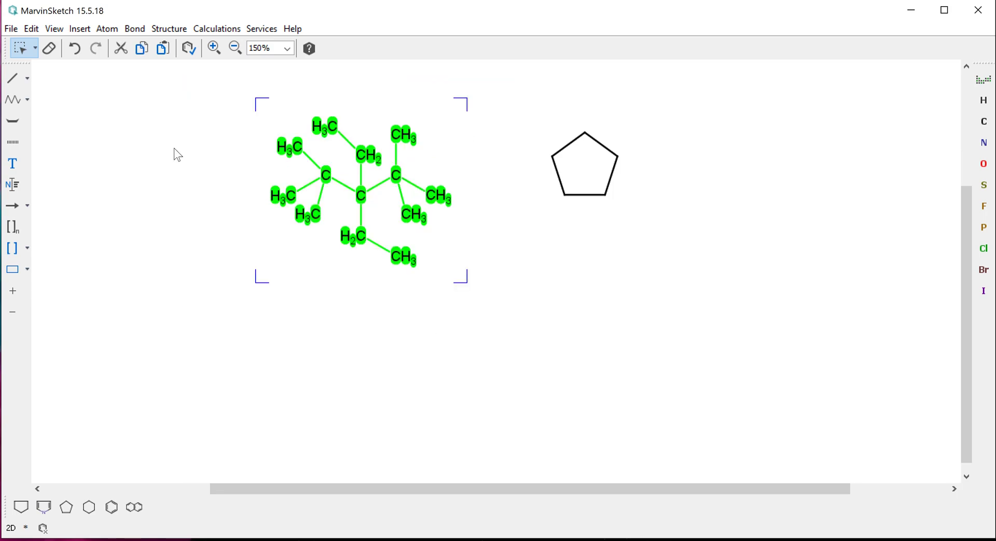
click(171, 29)
mouse_move(185, 268)
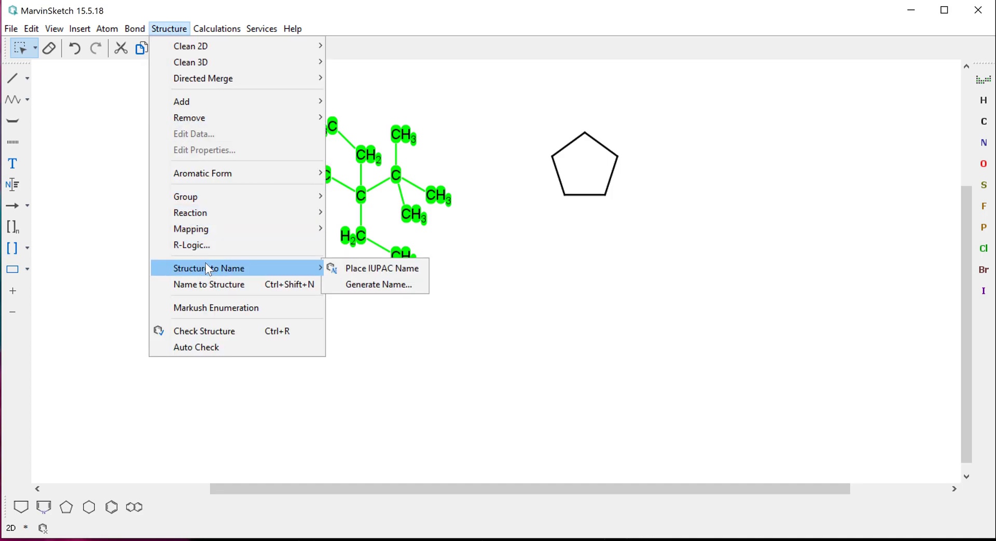
click(372, 285)
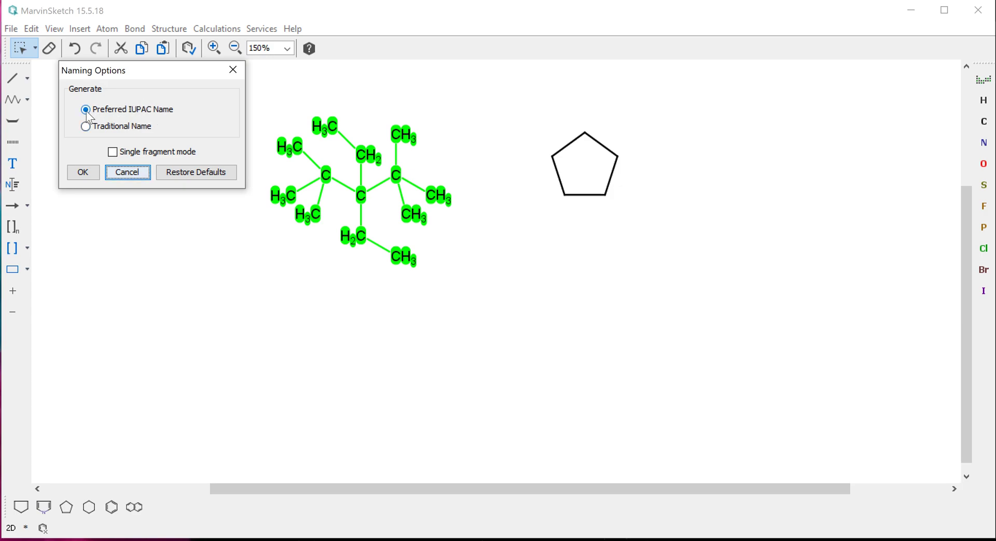
Confirm naming with Preferred IUPAC Name and move the results window aside to read the names.
click(80, 173)
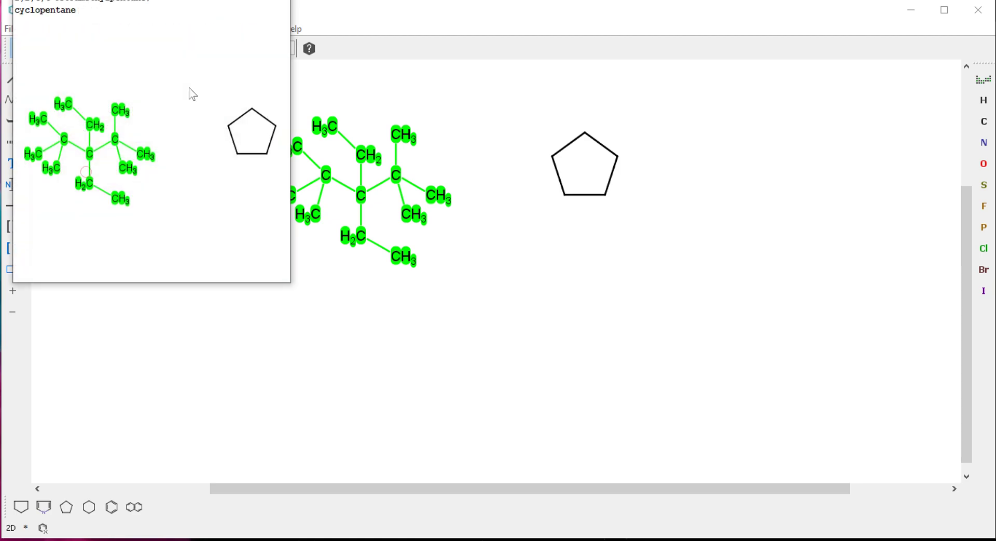
drag(259, 73, 613, 116)
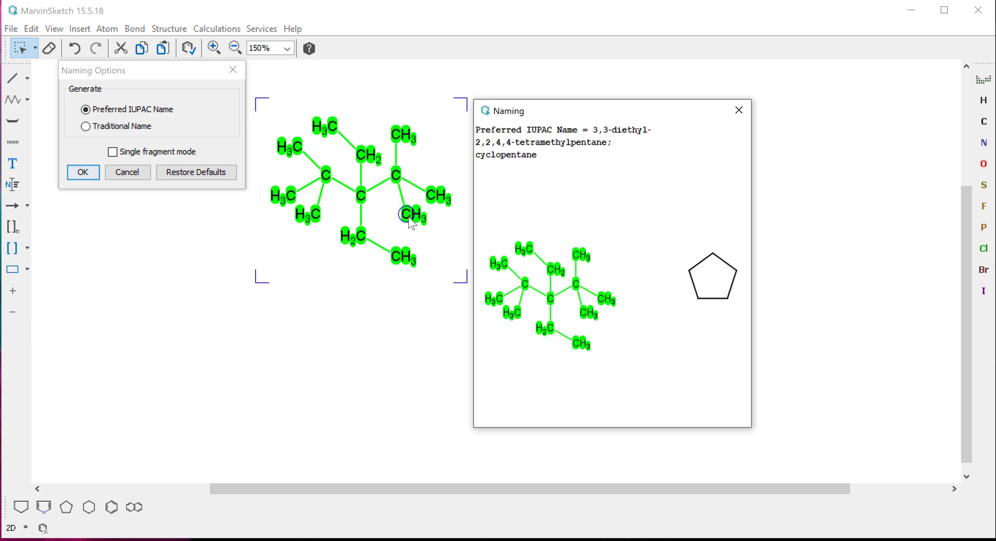
mouse_move(334, 142)
mouse_down()
mouse_move(384, 228)
mouse_move(323, 167)
mouse_up()
drag(334, 141, 411, 181)
Close the naming windows and place the IUPAC name on the canvas via Structure to Name.
click(739, 110)
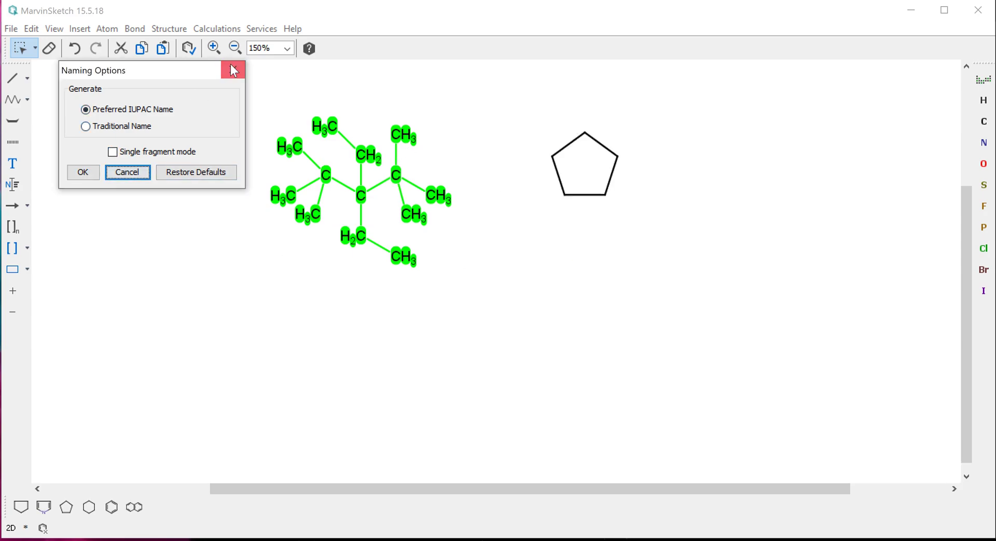
click(233, 69)
click(174, 30)
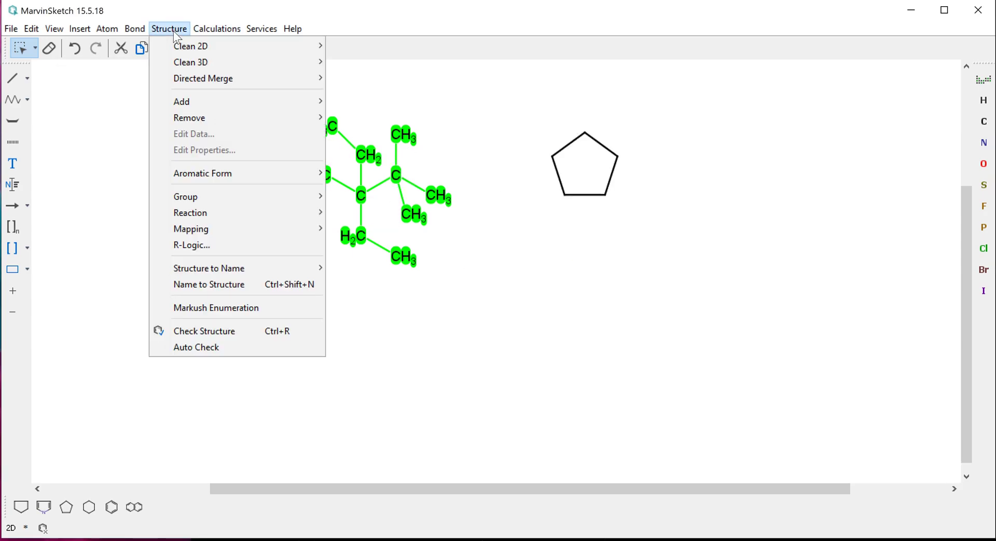
mouse_move(203, 275)
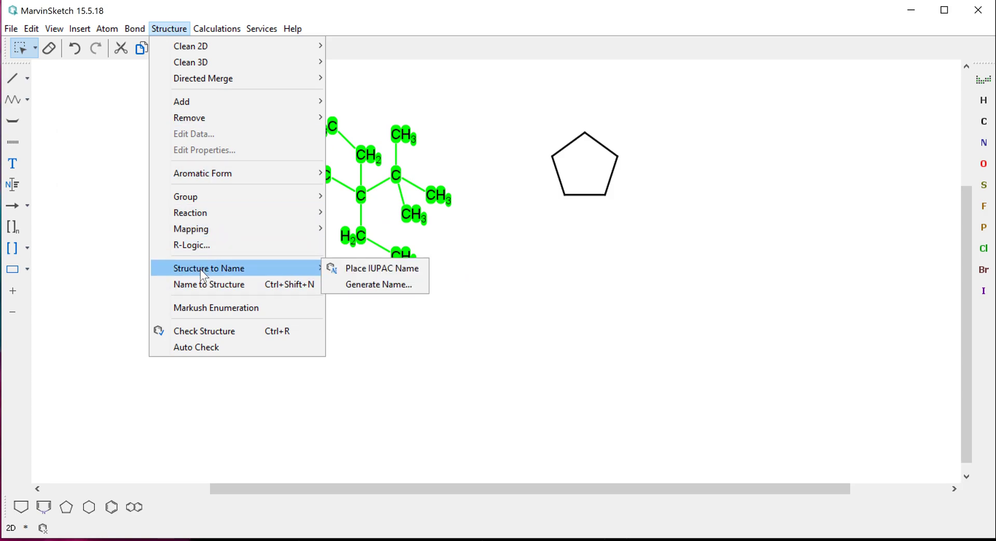
click(381, 270)
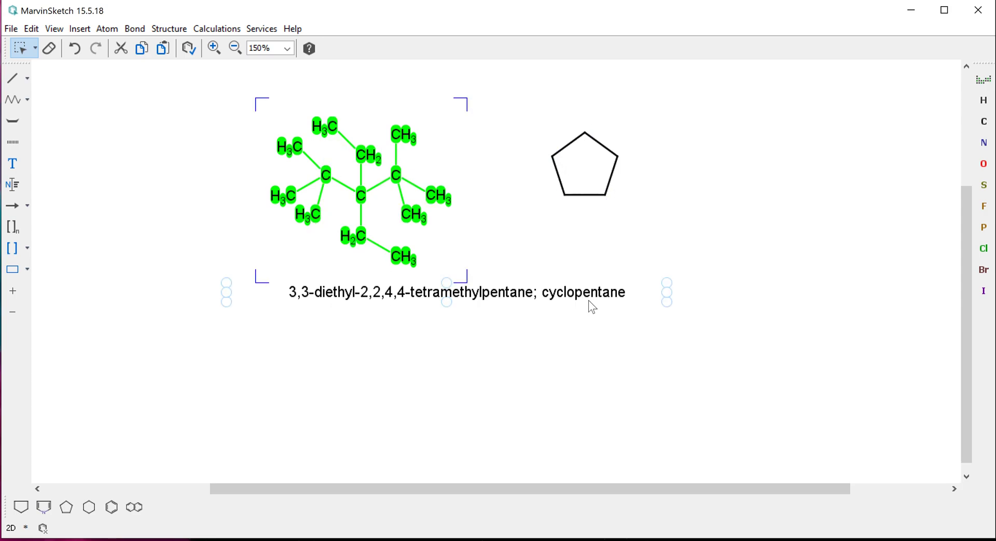
Delete the cyclopentane ring and erase the remaining alkane and its name.
drag(527, 105, 688, 253)
key(Delete)
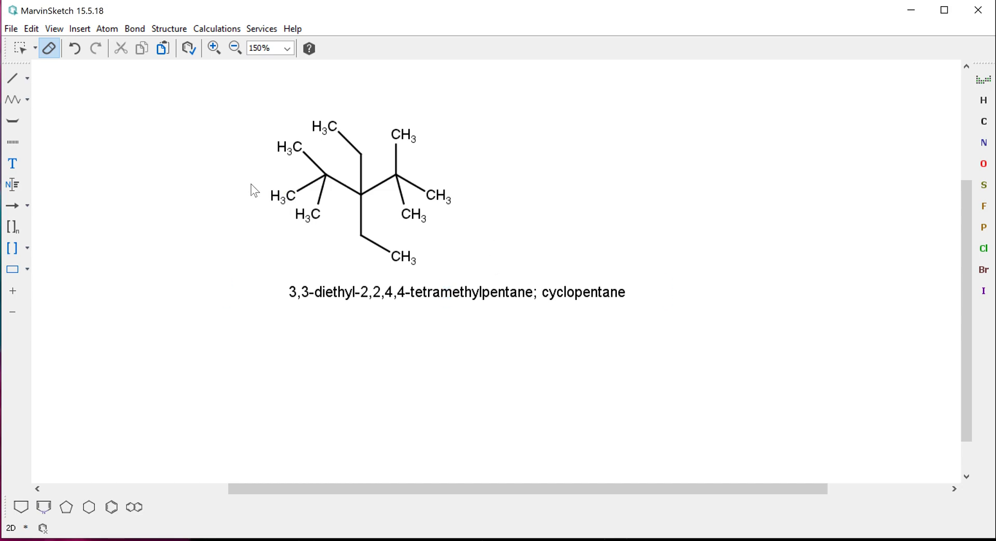
drag(193, 93, 685, 418)
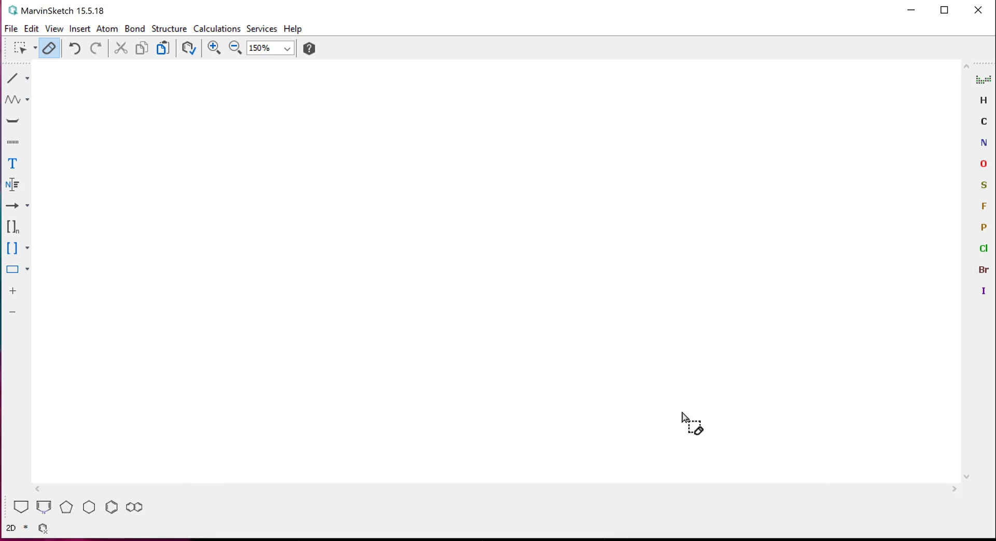
click(20, 47)
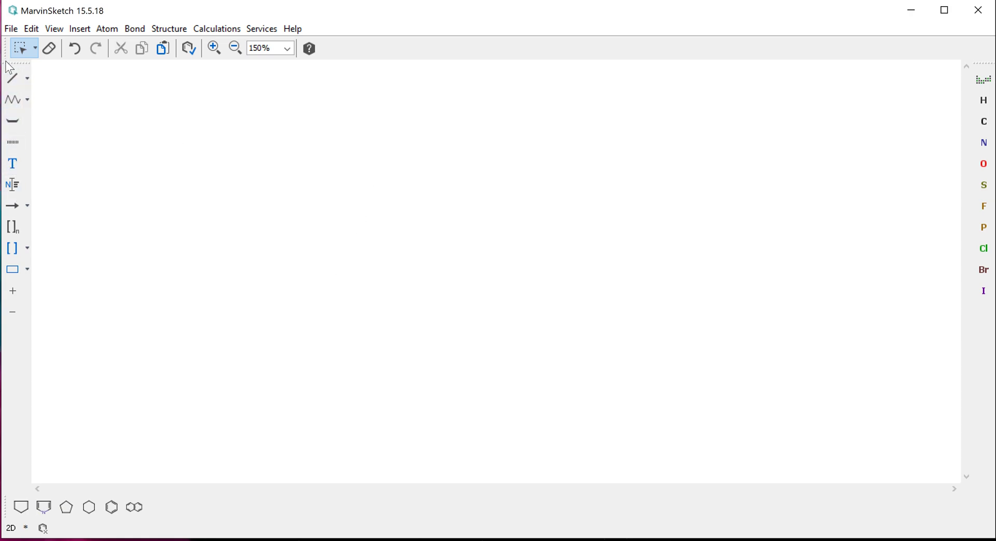
click(13, 78)
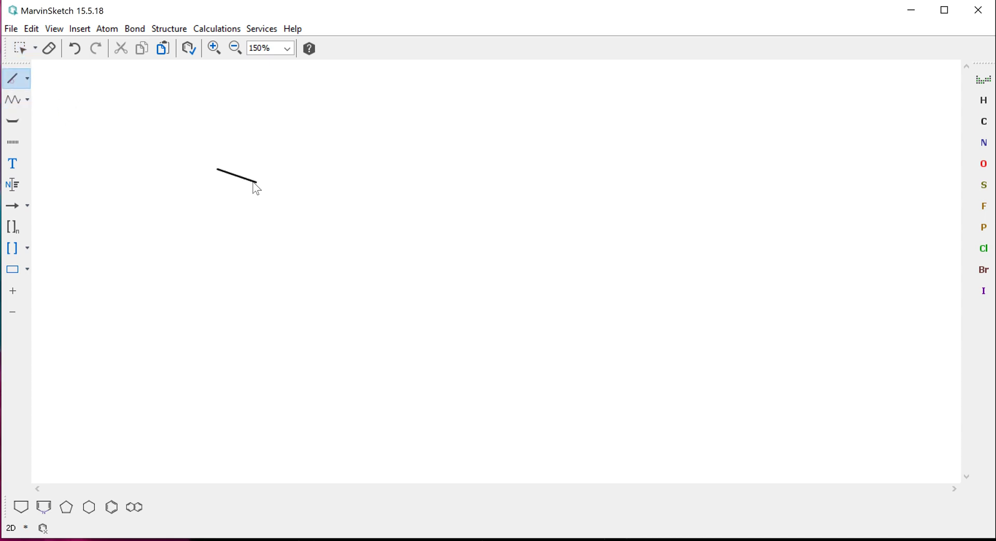
click(259, 170)
click(300, 150)
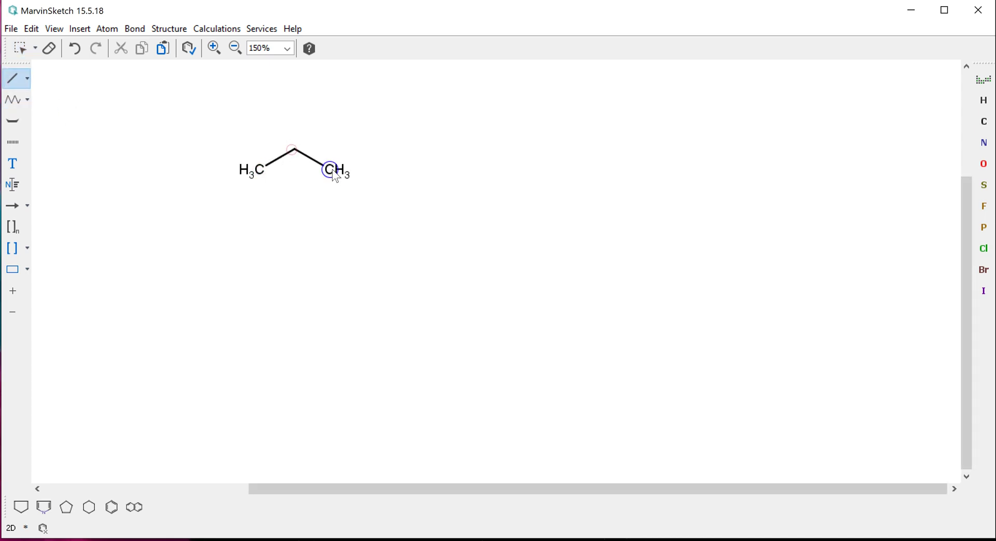
click(331, 169)
click(365, 149)
click(402, 170)
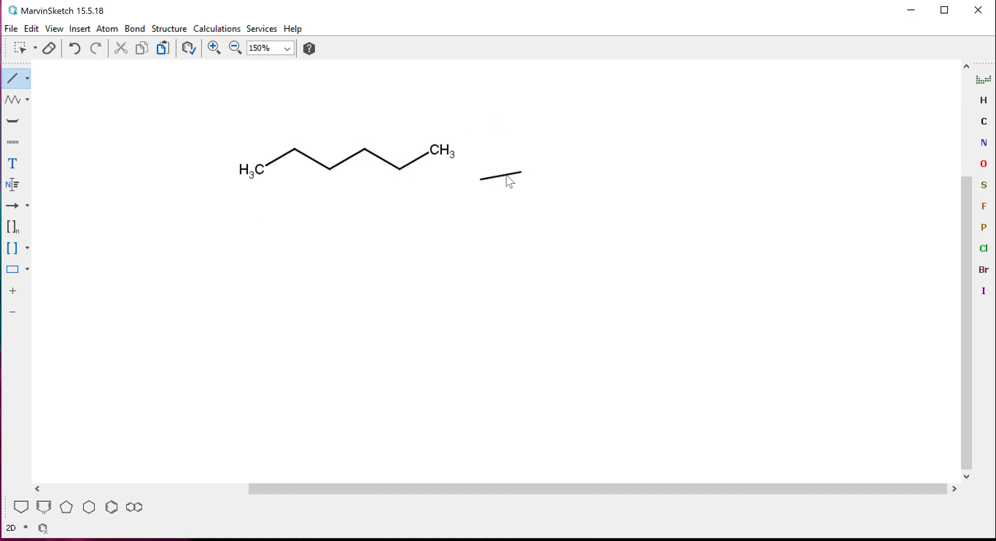
click(14, 53)
drag(198, 128, 509, 217)
key(Delete)
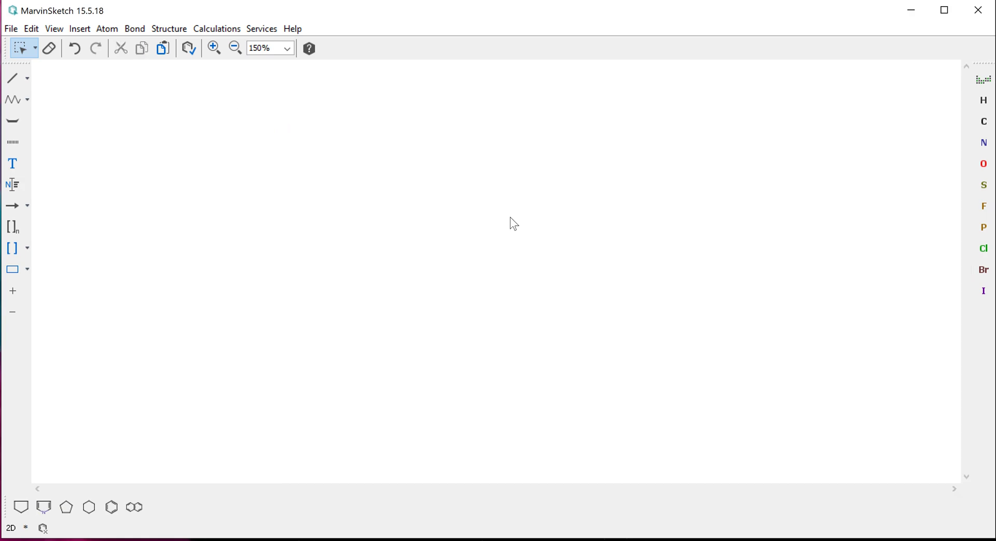
click(14, 104)
drag(203, 181, 789, 189)
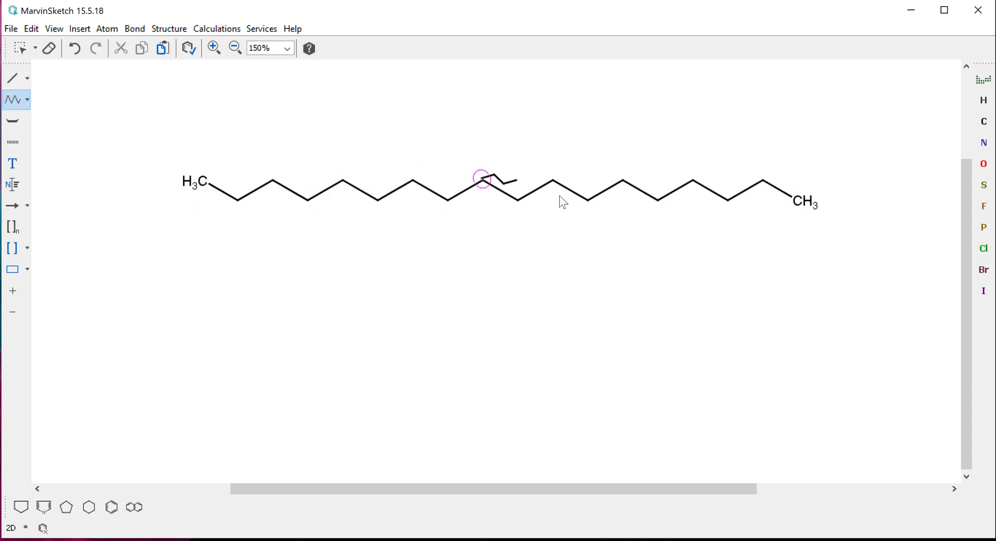
click(23, 47)
drag(142, 120, 874, 342)
key(Delete)
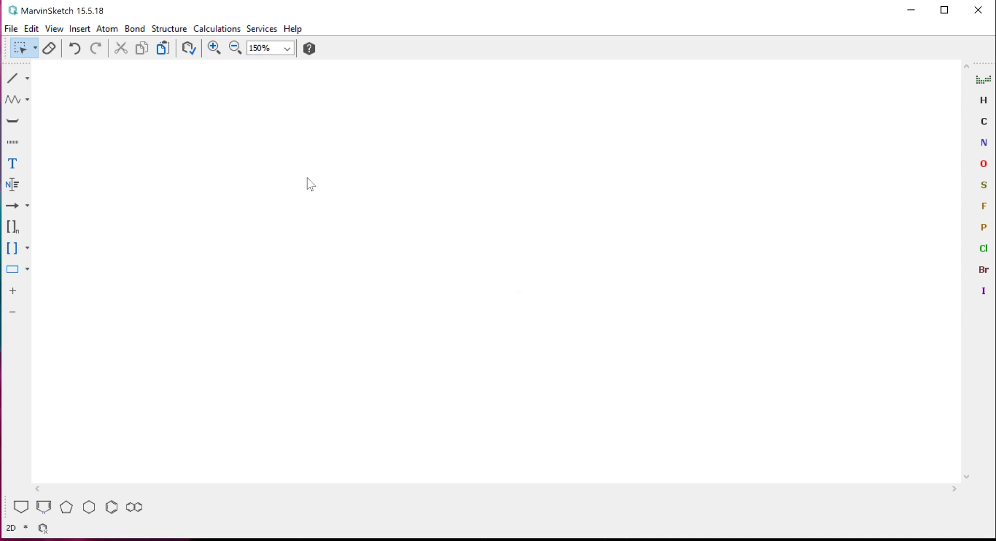
Draw a propane chain and add an upward branch on its central carbon.
click(13, 77)
drag(296, 235, 333, 218)
click(332, 217)
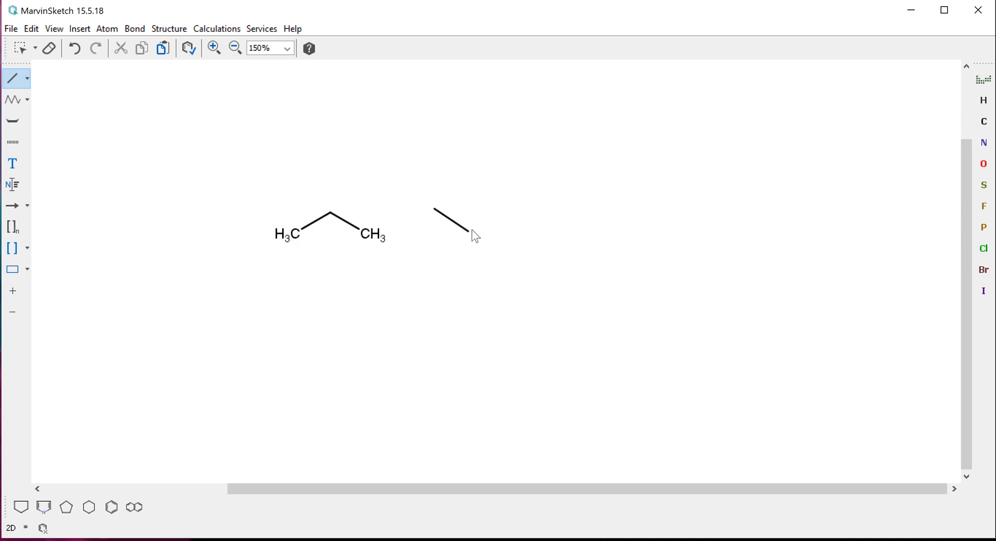
click(332, 214)
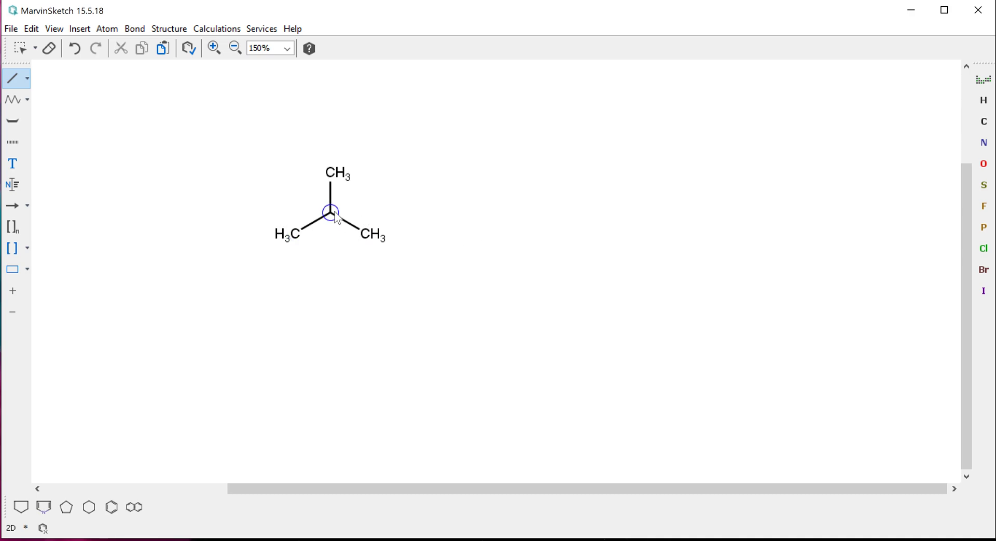
Change the branch's top CH3 to OH using oxygen, then select the OH group.
click(984, 164)
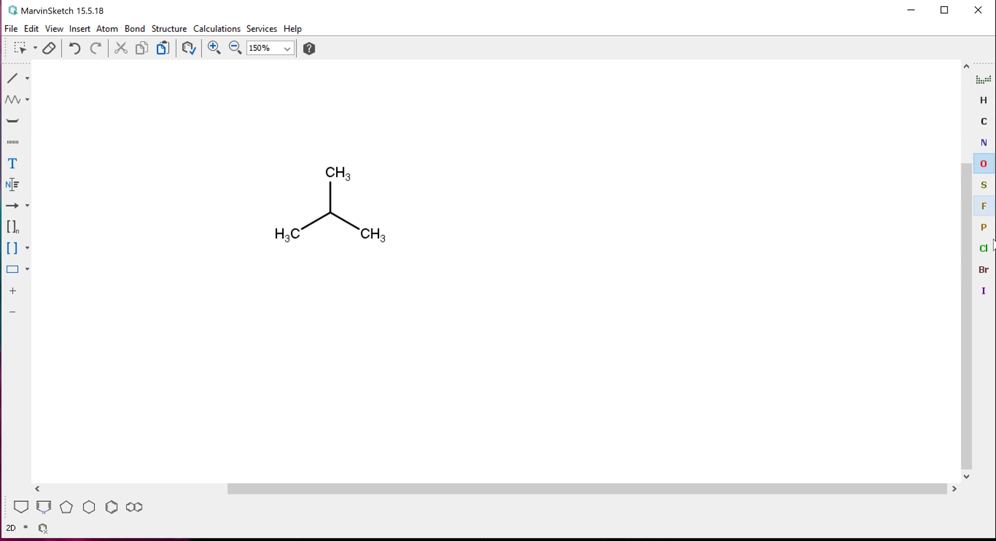
click(985, 78)
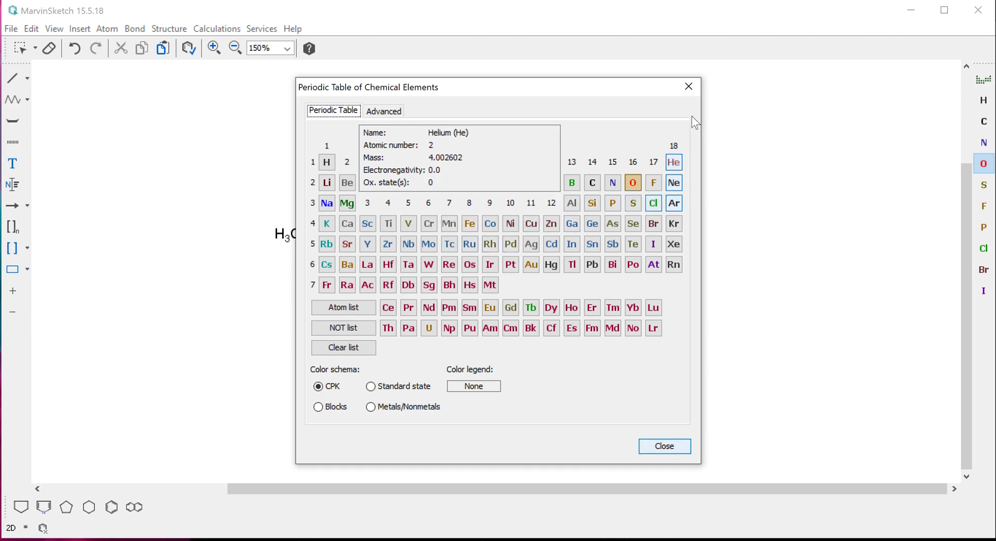
click(665, 446)
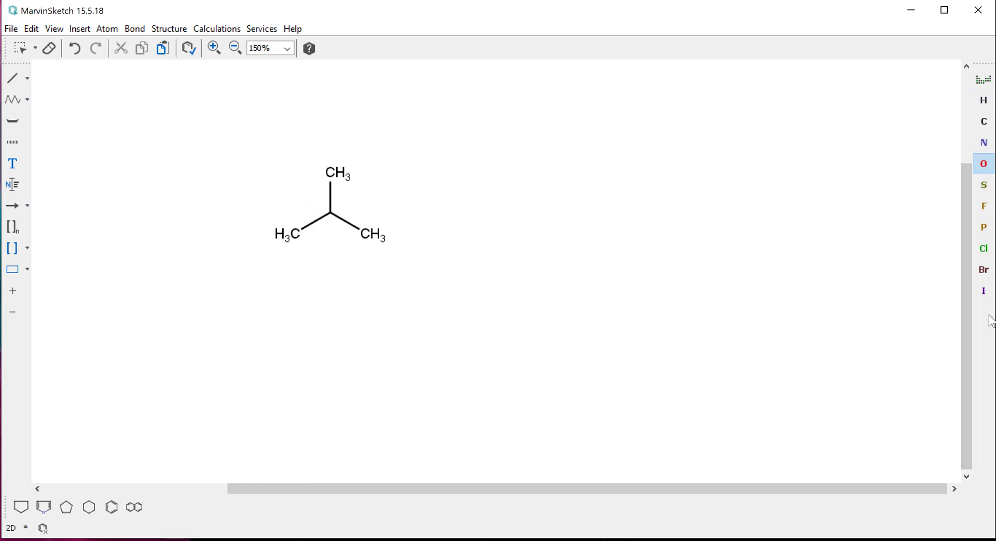
click(335, 177)
key(Escape)
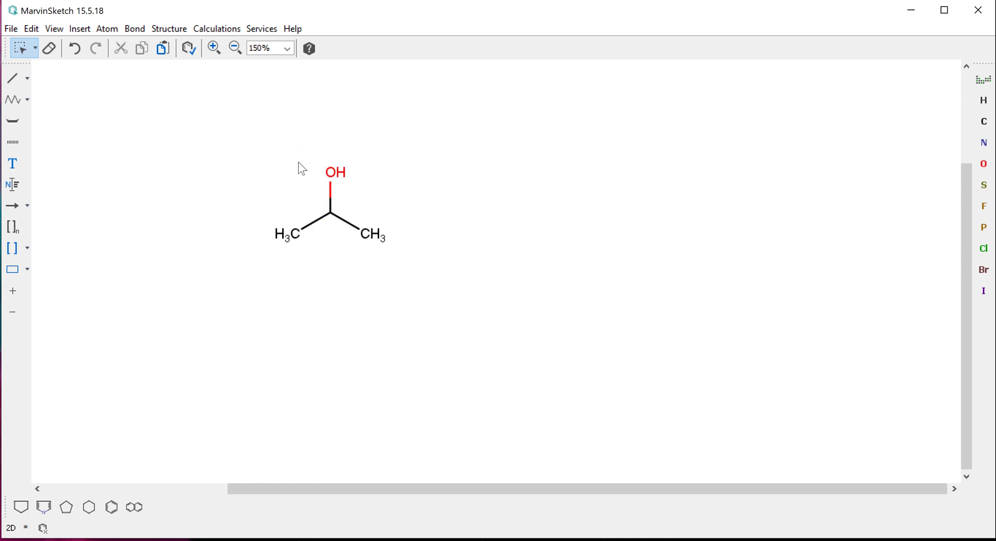
click(327, 174)
Delete the OH, then add a new upward branch and convert its end to NH2.
key(Delete)
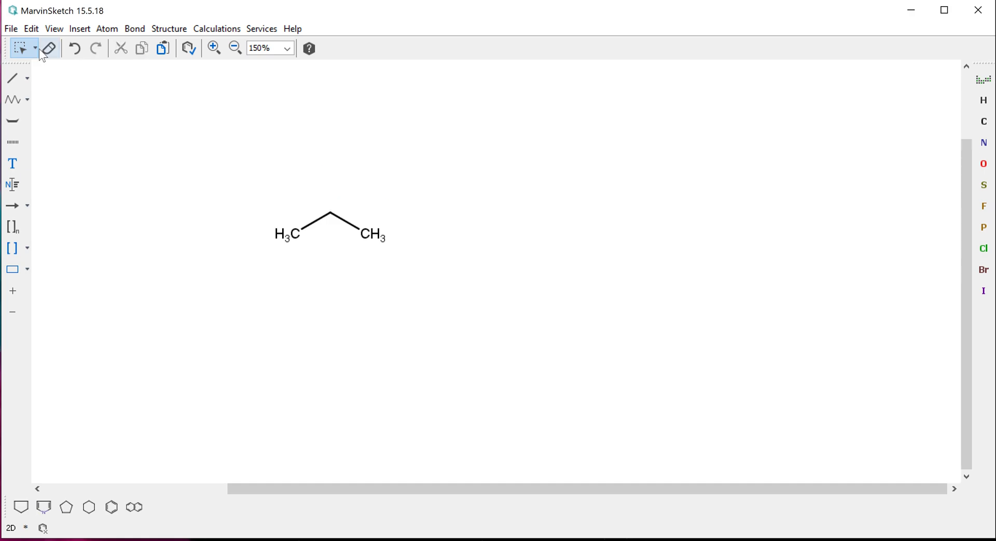
click(12, 78)
click(331, 212)
click(984, 142)
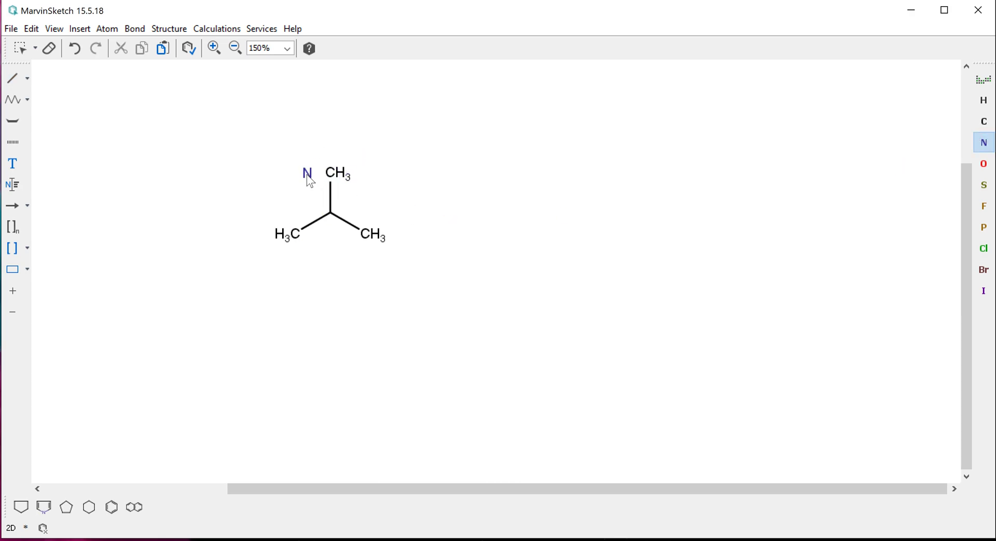
click(332, 176)
Select the NH2 group and delete it, leaving bare propane.
click(21, 48)
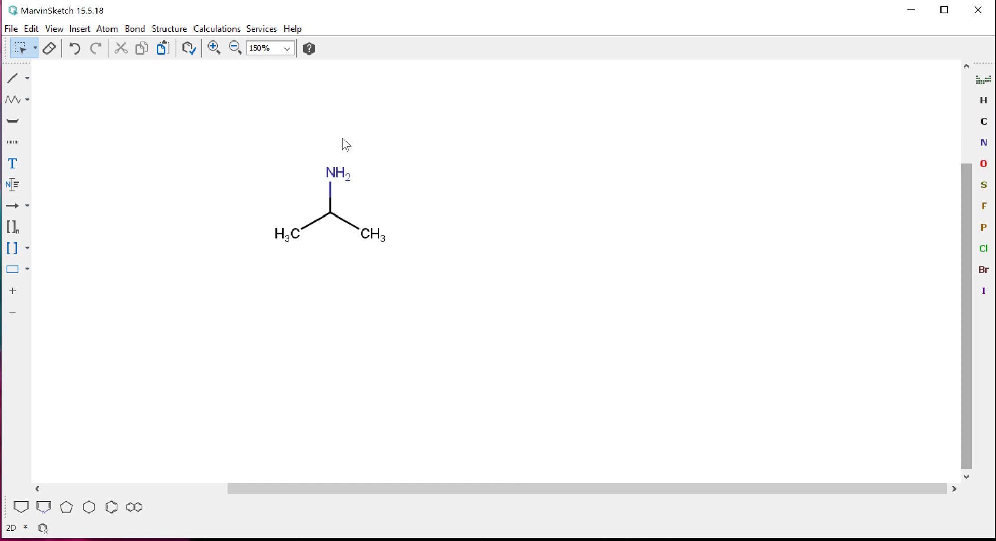
click(335, 179)
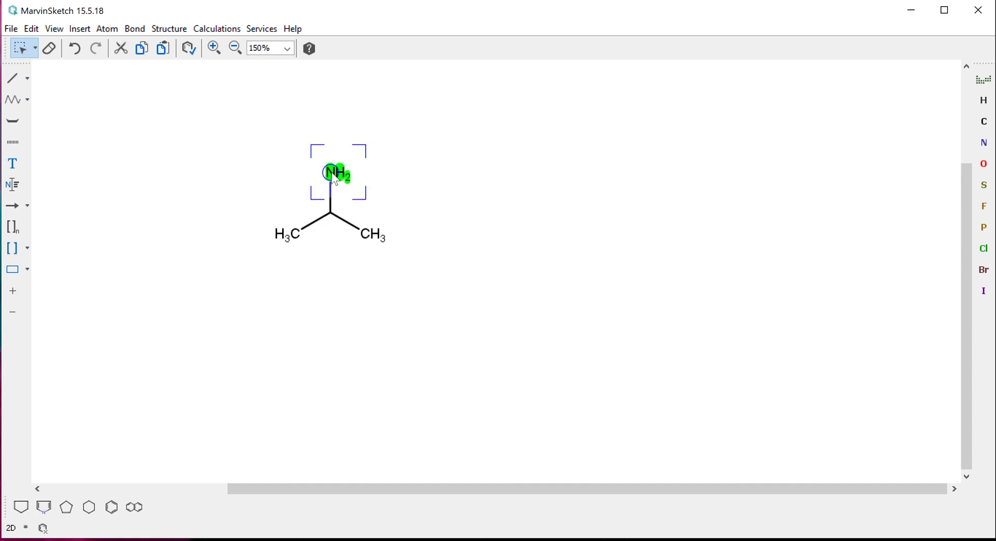
key(Delete)
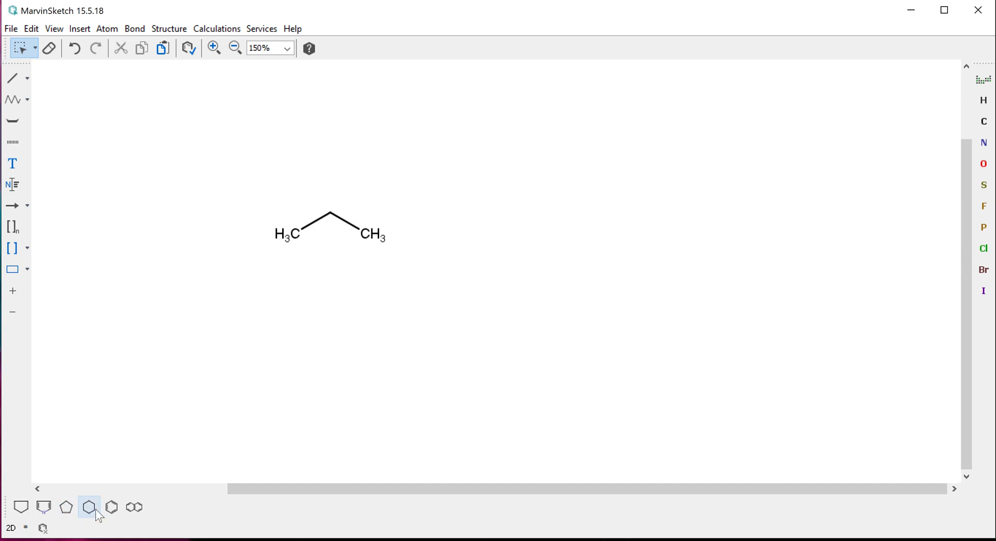
Draw two new single bonds off the right end of the chain.
click(15, 79)
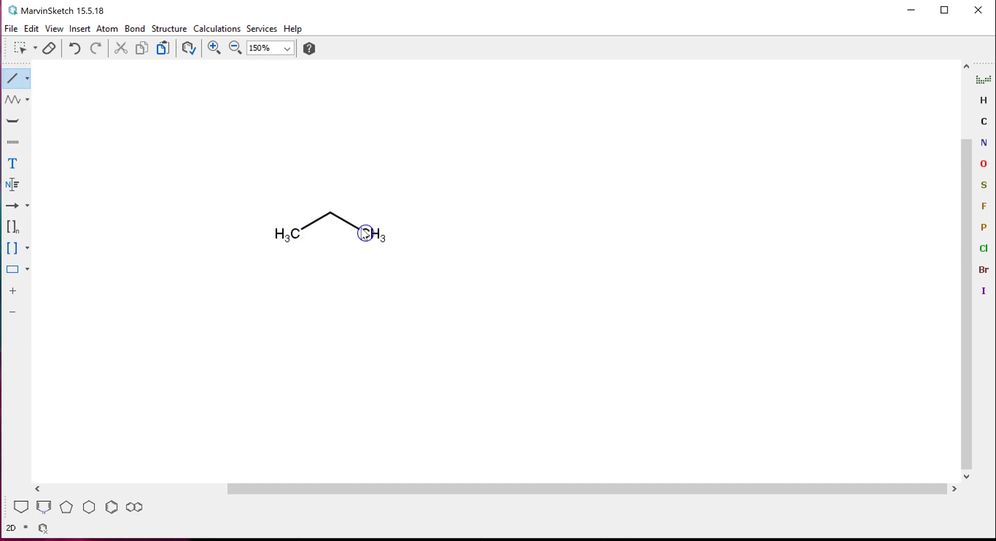
drag(373, 238, 426, 200)
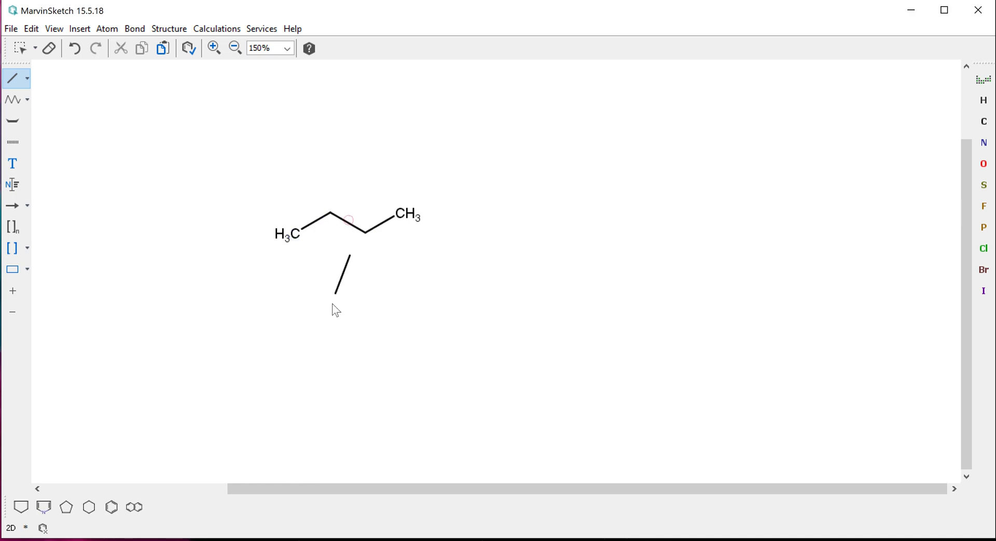
click(411, 214)
drag(450, 202, 453, 205)
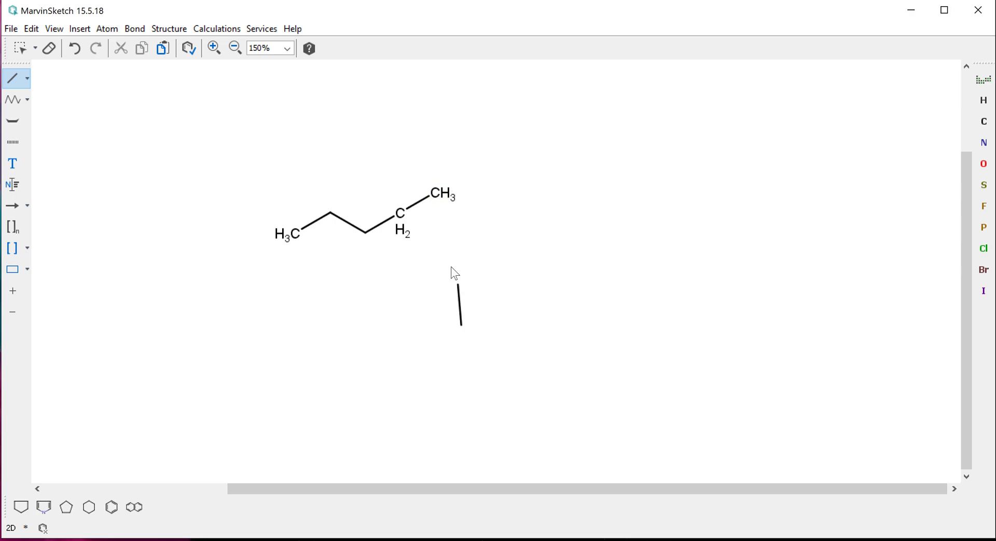
Try double and triple orders on the terminal bond, then set it back to single.
click(425, 209)
key(3)
key(1)
key(3)
mouse_move(419, 202)
mouse_down()
mouse_move(427, 241)
mouse_move(404, 208)
mouse_move(436, 220)
mouse_move(410, 210)
mouse_move(421, 196)
mouse_move(402, 211)
mouse_up()
drag(429, 178, 419, 208)
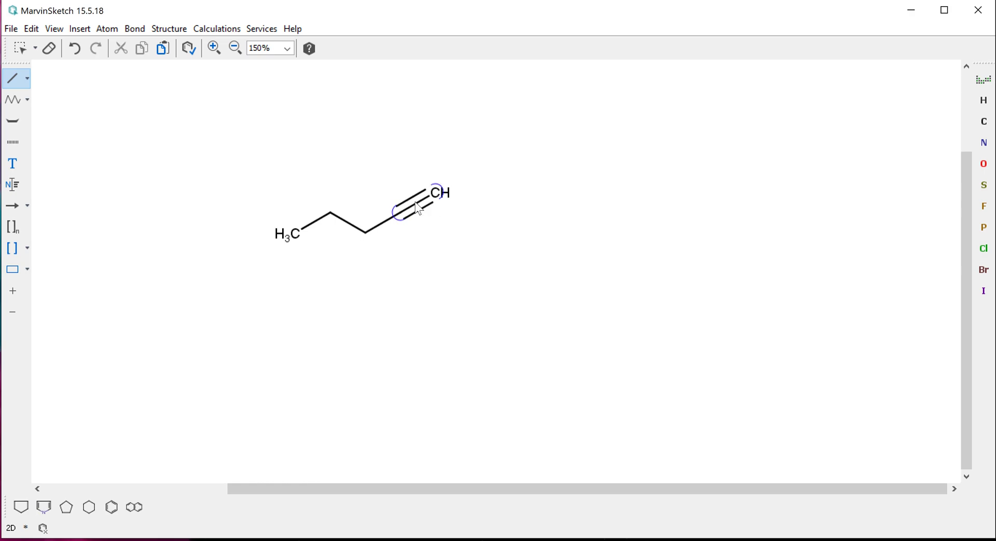
click(419, 201)
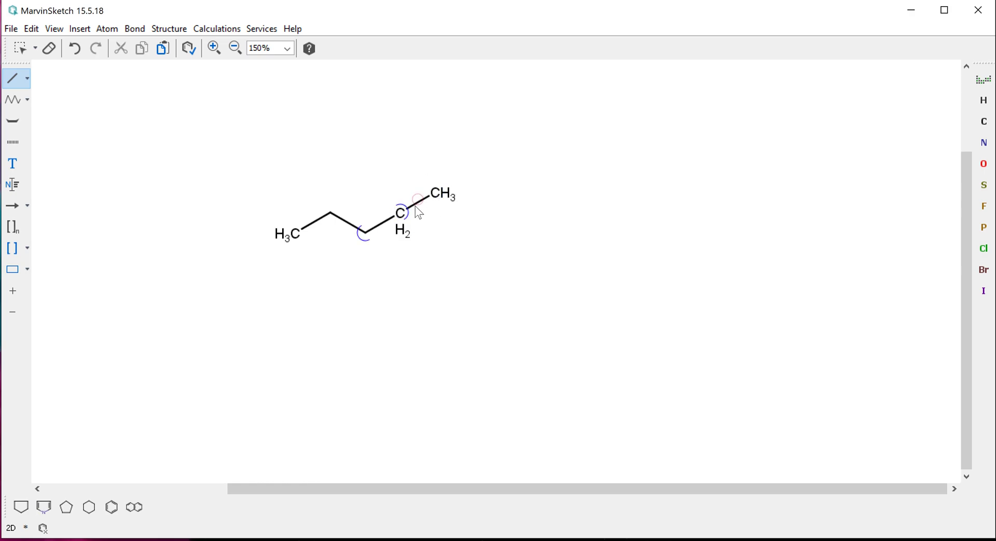
Select and delete the extra terminal CH3, leaving a four-carbon chain.
key(Escape)
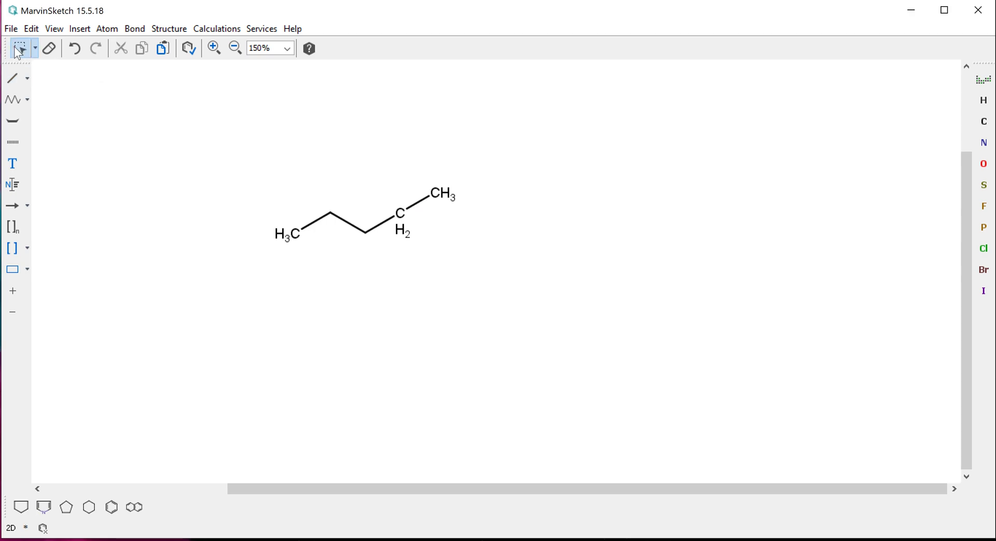
drag(429, 175, 461, 217)
key(Delete)
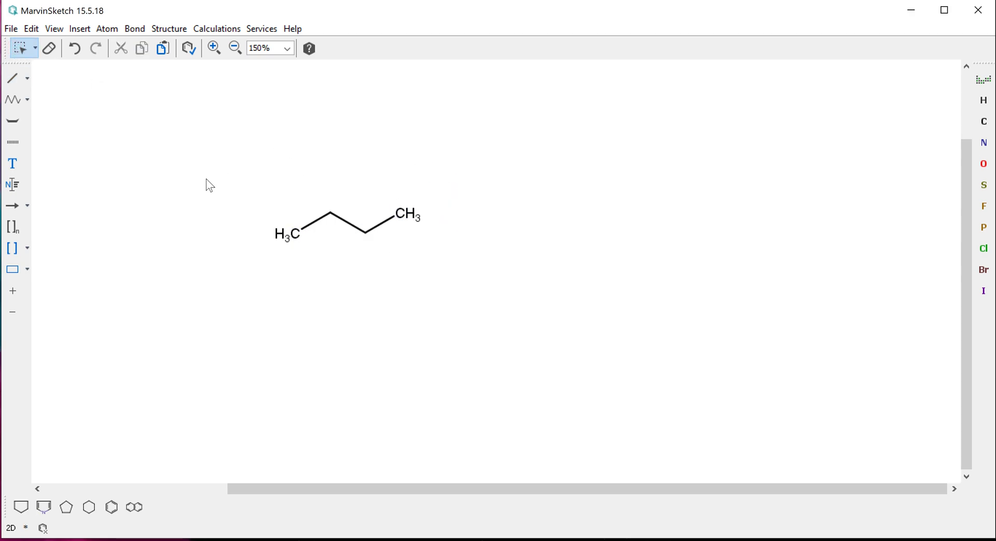
Add a methyl branch below the third carbon, then turn it and the upper-right CH3 into OH.
click(13, 77)
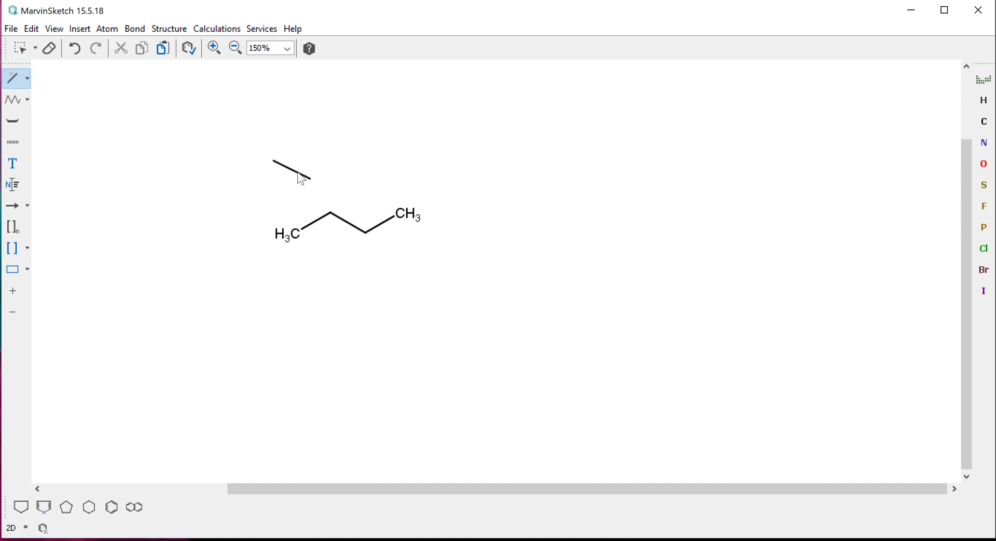
click(373, 239)
click(367, 233)
click(984, 164)
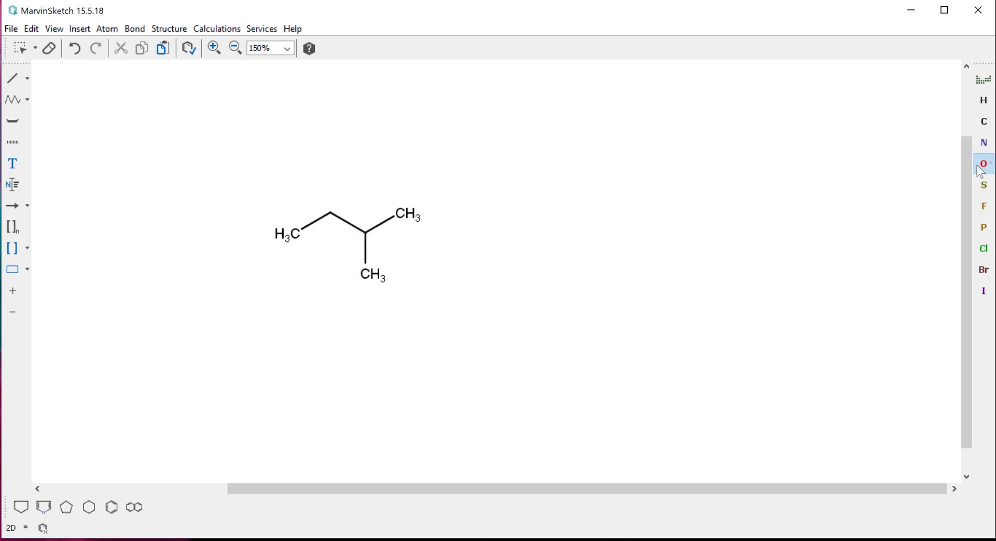
click(405, 215)
click(370, 274)
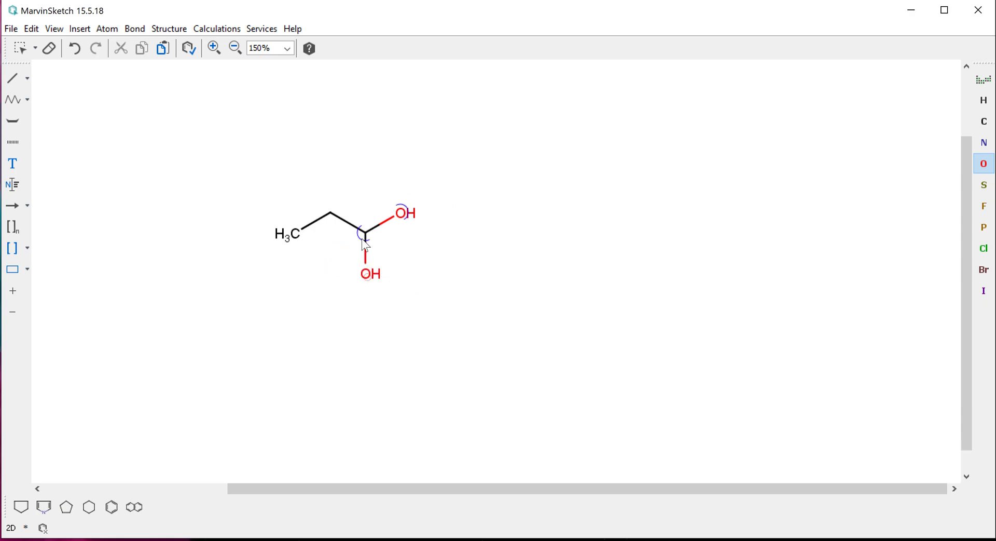
Make the lower C–OH bond a C=O double bond.
click(17, 78)
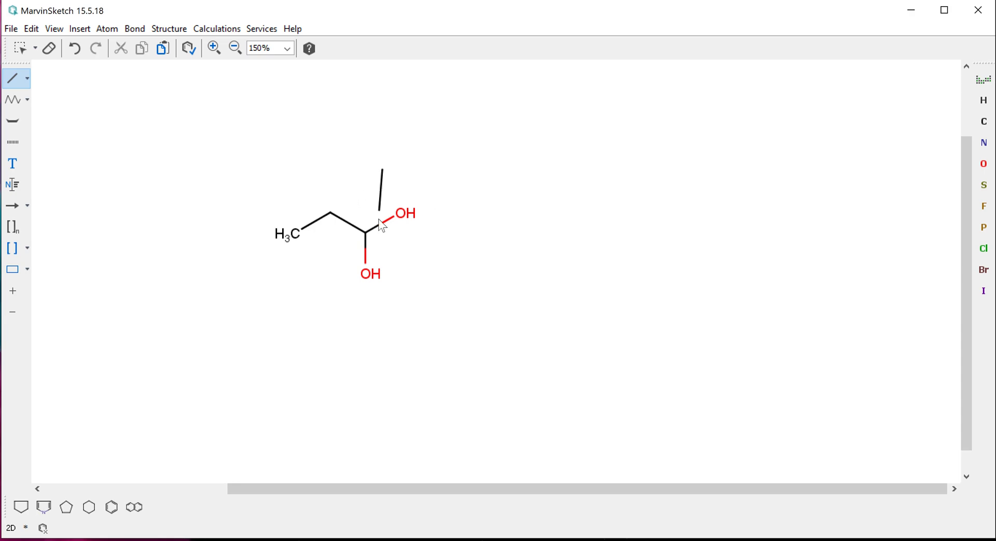
click(367, 252)
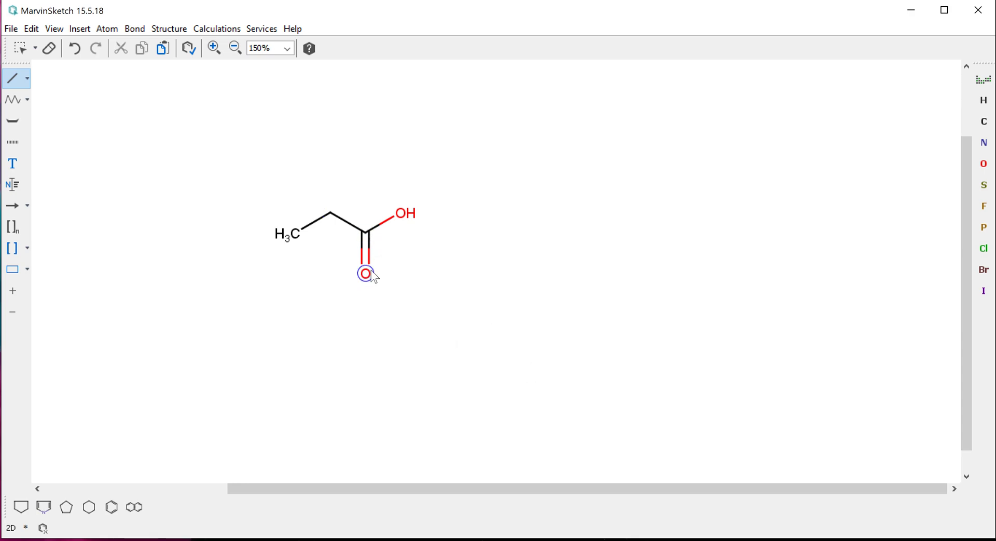
click(17, 50)
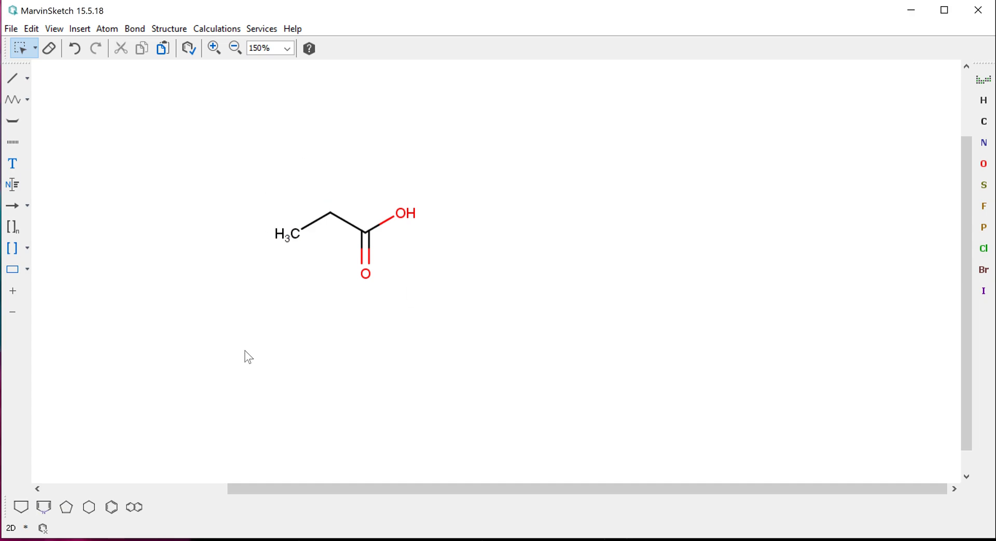
Delete the propanoic acid and draw a new horizontal CH3–C–CH3 chain in its place.
drag(227, 147, 410, 325)
key(Delete)
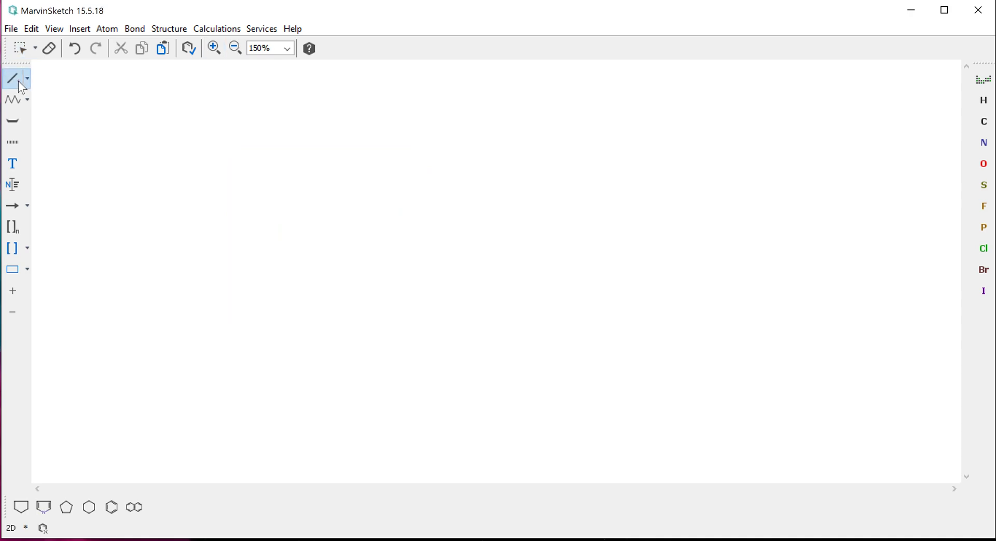
click(18, 81)
click(347, 245)
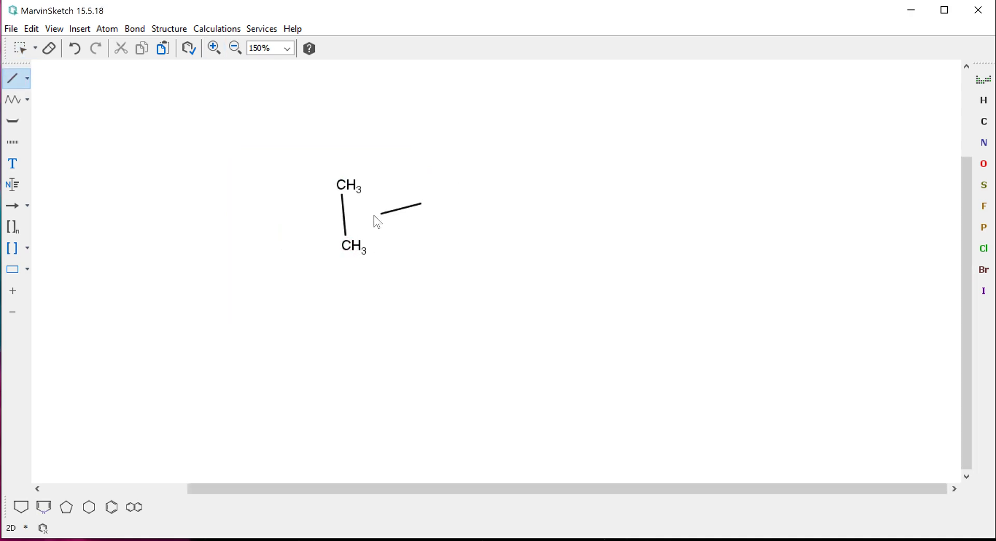
key(ctrl+z)
mouse_move(308, 212)
mouse_down()
mouse_move(347, 192)
mouse_move(387, 224)
mouse_up()
Add CH3 groups above and below the central atom and make the top bond double.
click(345, 193)
click(346, 192)
click(346, 176)
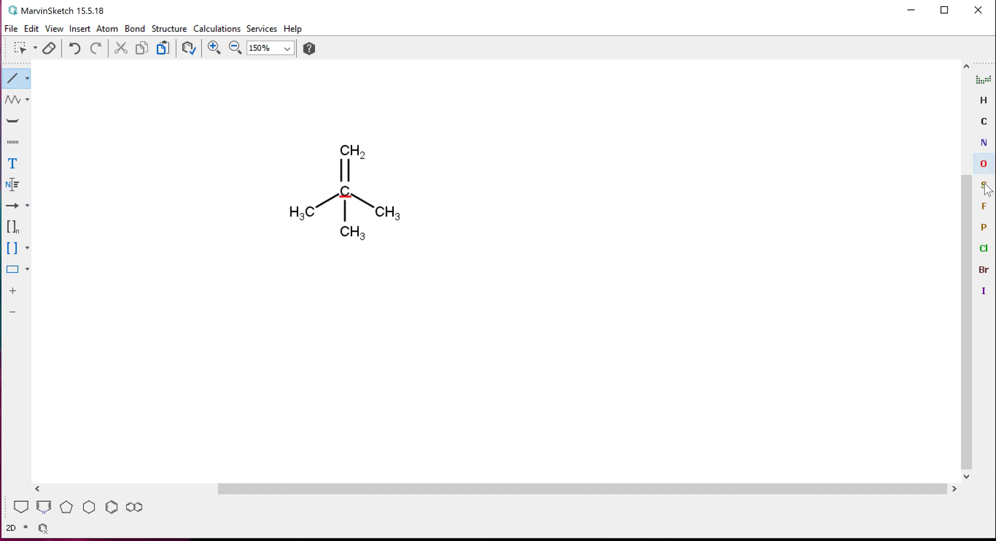
click(984, 227)
Make the central atom P, change the three CH3 groups to OH and the CH2 to =O.
click(346, 191)
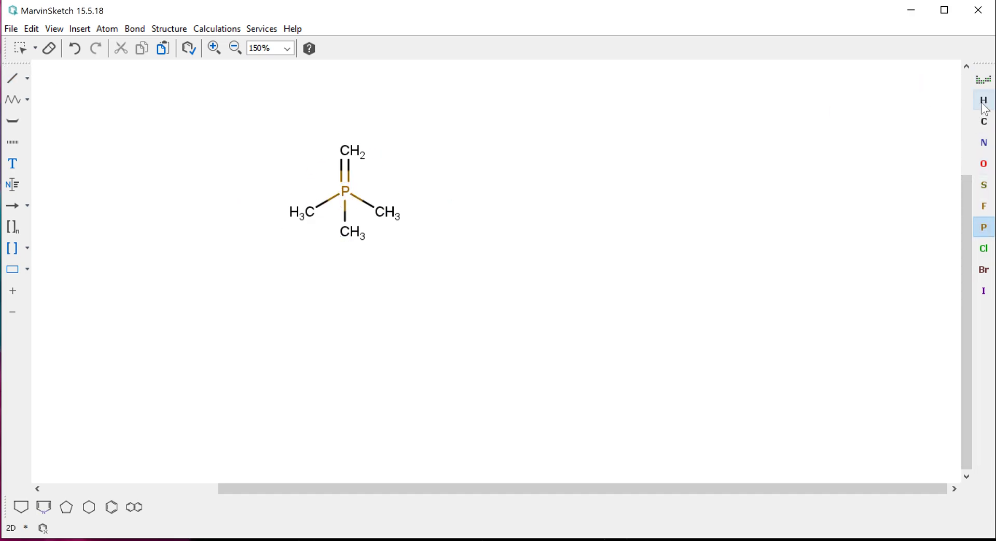
click(981, 165)
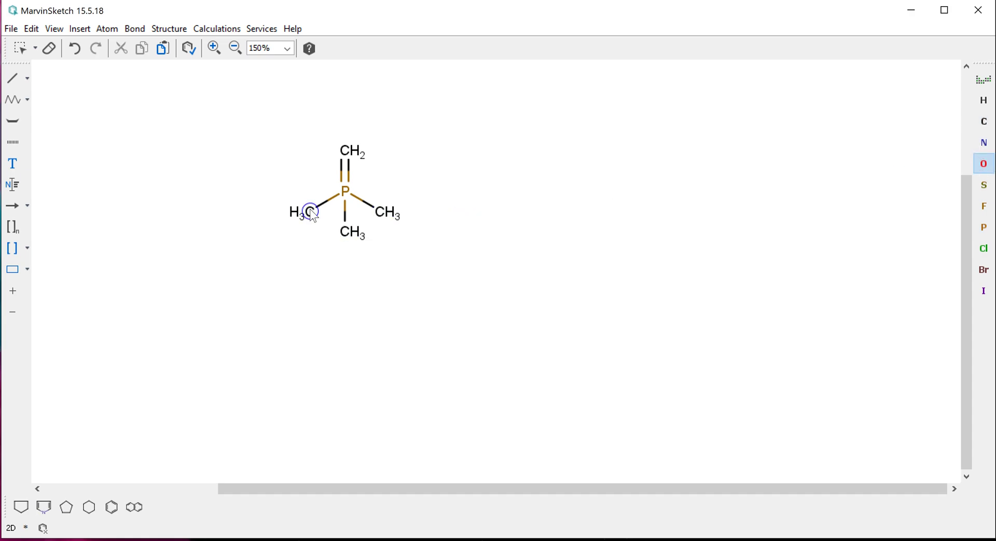
click(307, 212)
click(347, 232)
click(381, 213)
click(345, 151)
click(21, 48)
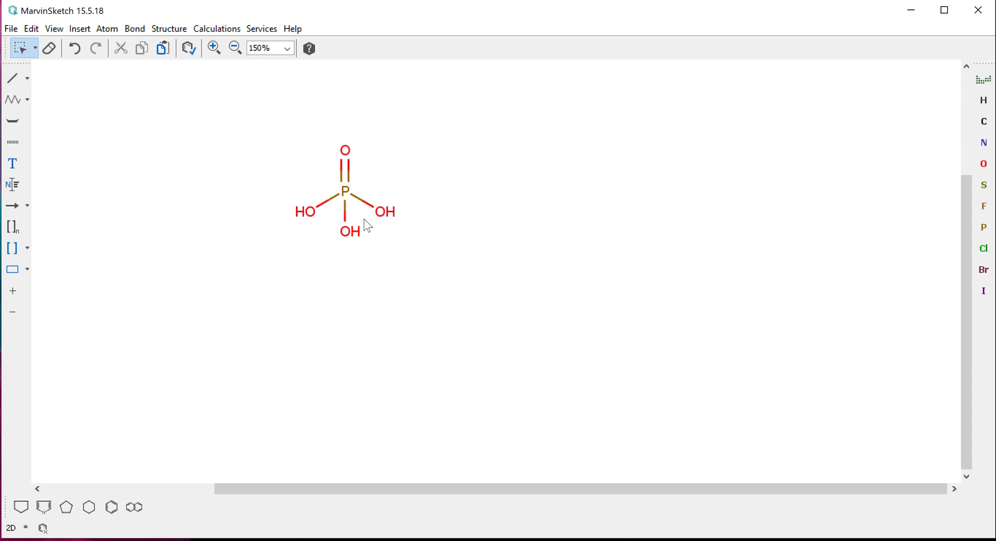
Set the lower P–OH bond to Single Up, drawn as a solid wedge.
click(346, 213)
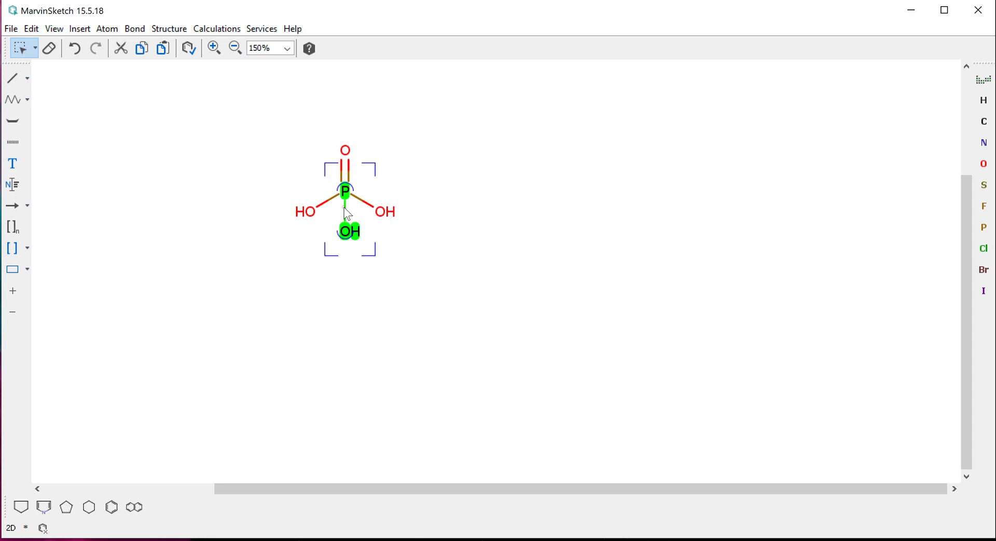
click(30, 80)
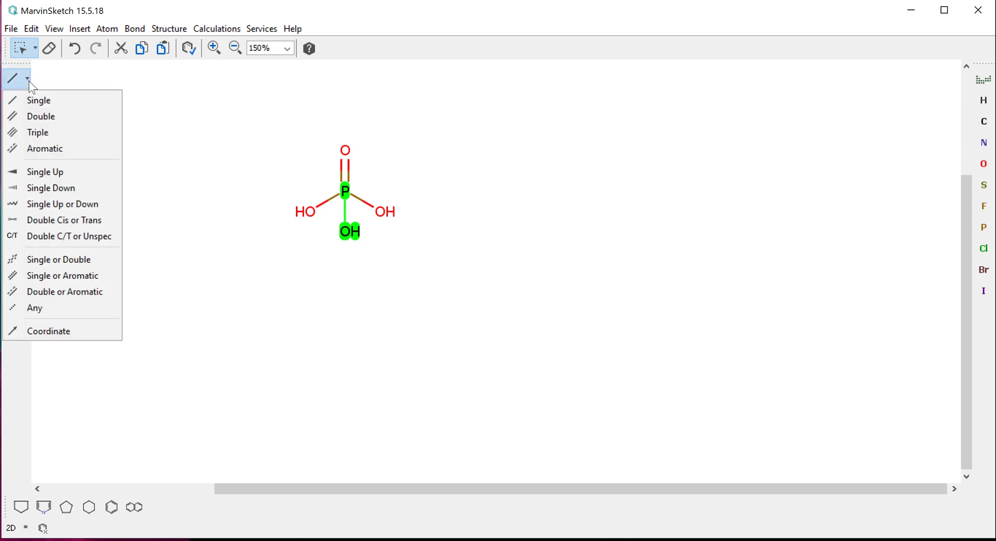
click(45, 172)
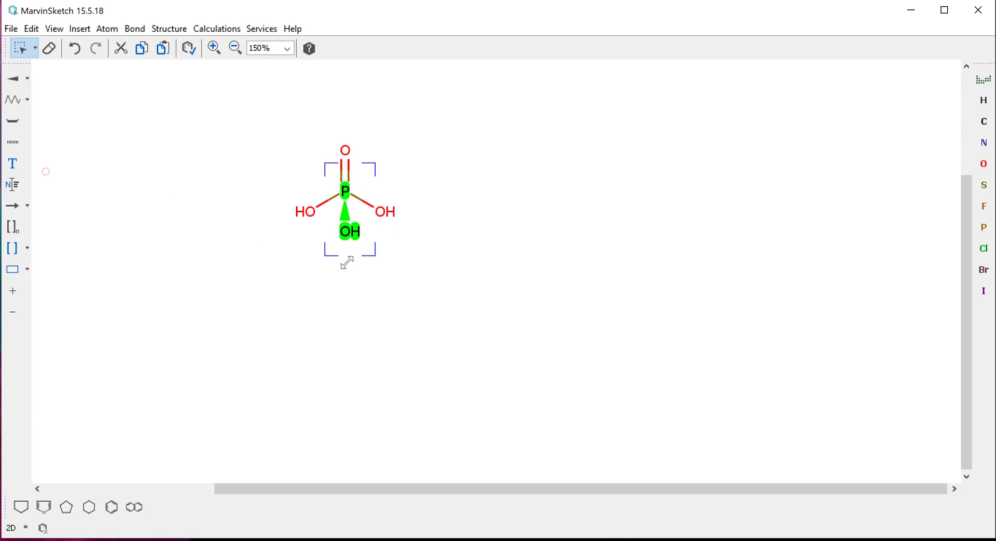
click(346, 212)
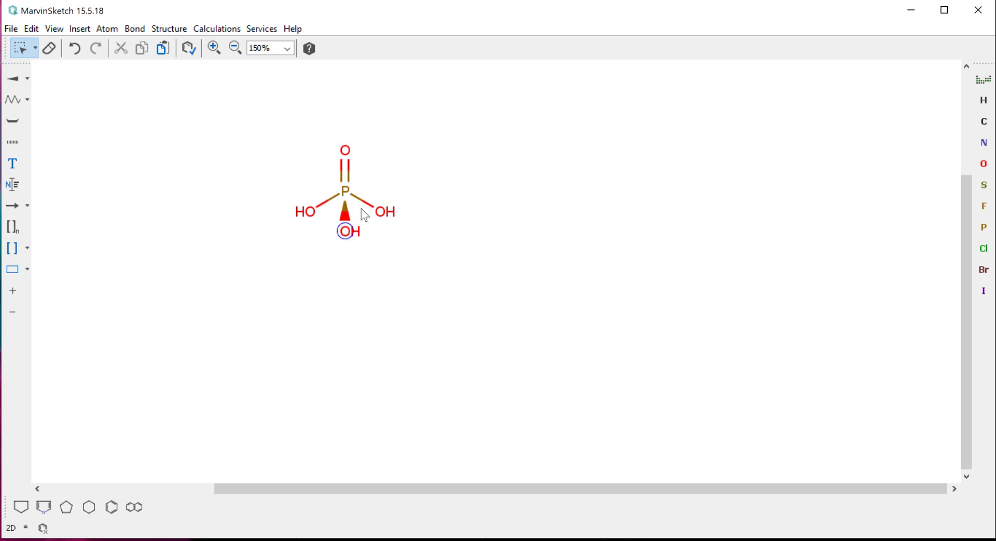
Set the right P–OH bond to Single Down, drawn as a hashed bond.
click(364, 205)
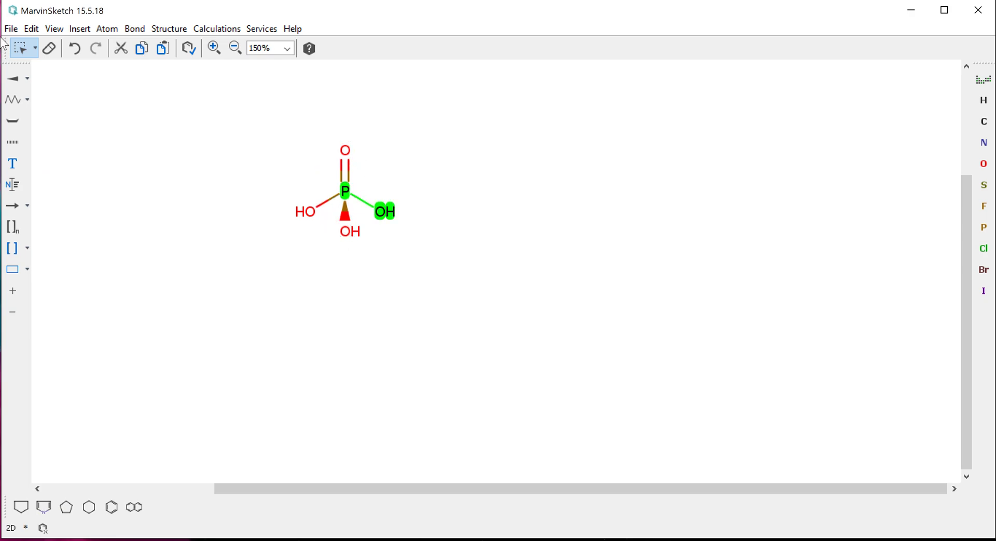
click(25, 79)
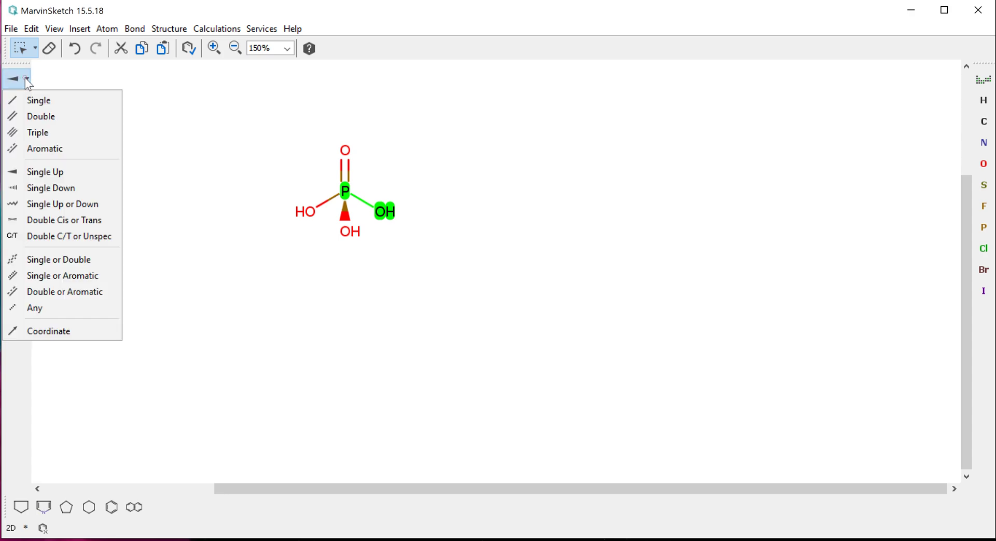
click(14, 188)
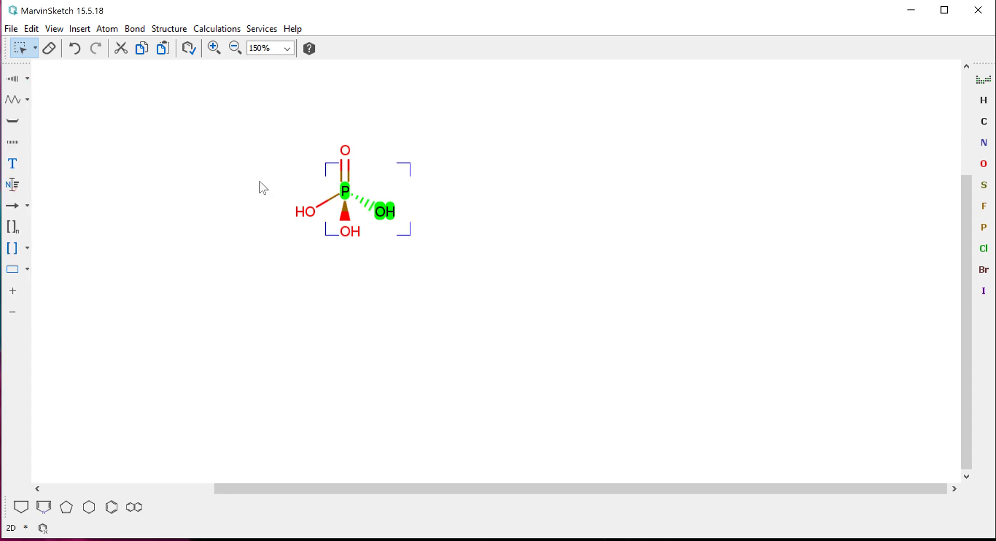
click(447, 303)
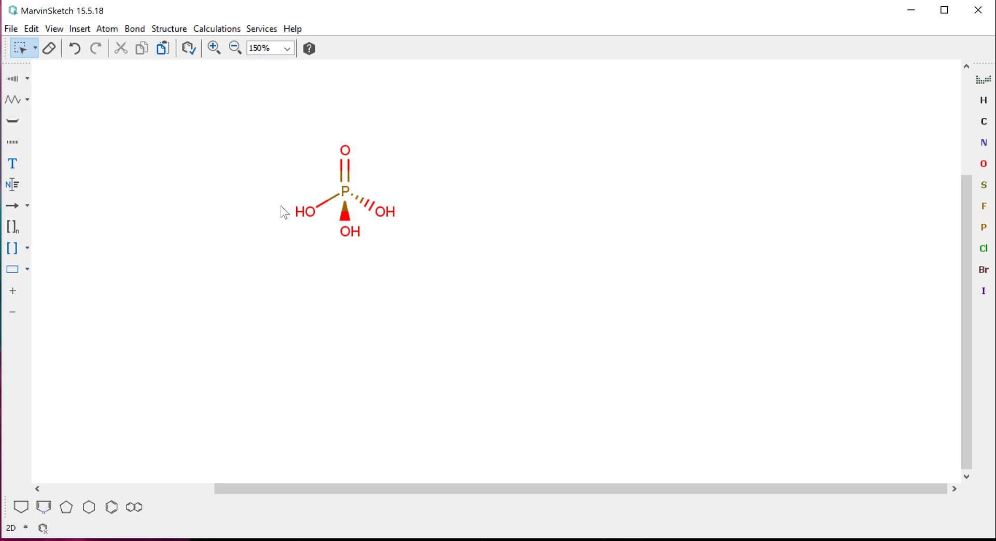
Place a single carbon atom to the right of the phosphoric acid.
click(26, 78)
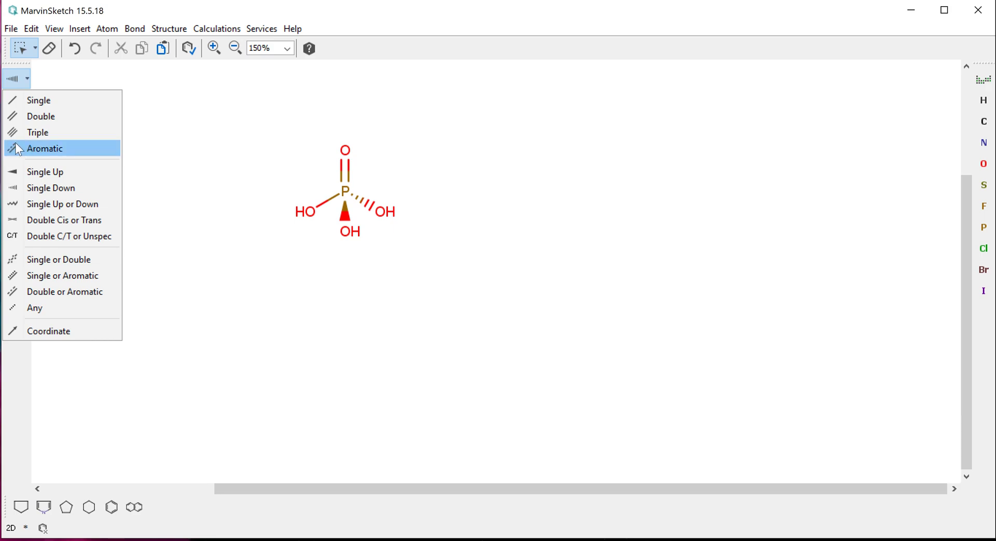
click(167, 95)
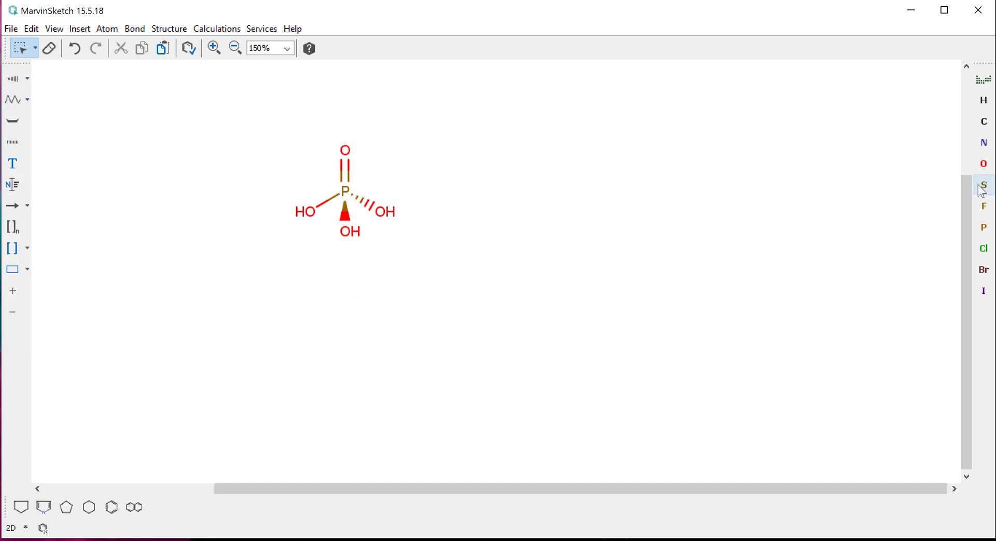
click(985, 121)
click(519, 233)
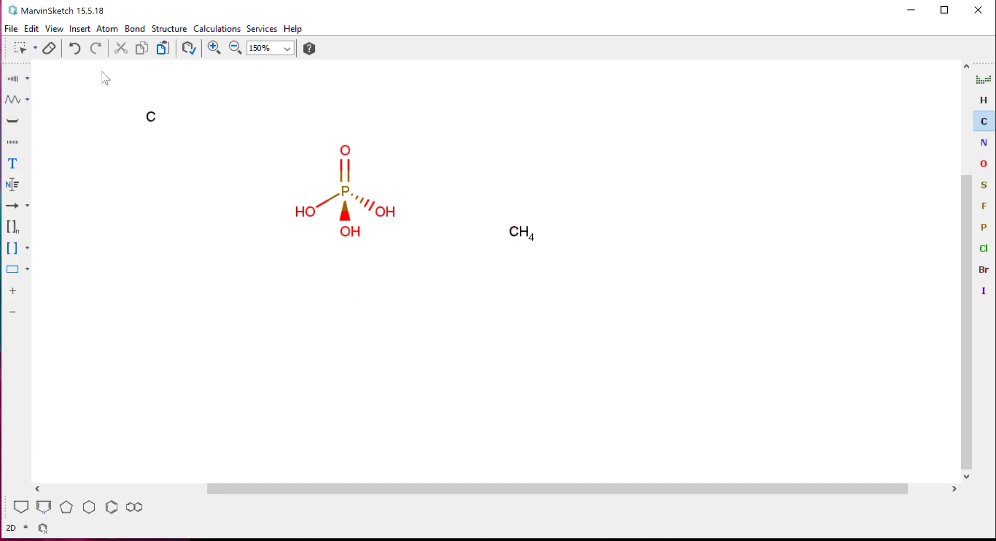
Build a three-carbon skeleton with a double-bonded upward branch on the middle carbon.
click(27, 79)
click(27, 98)
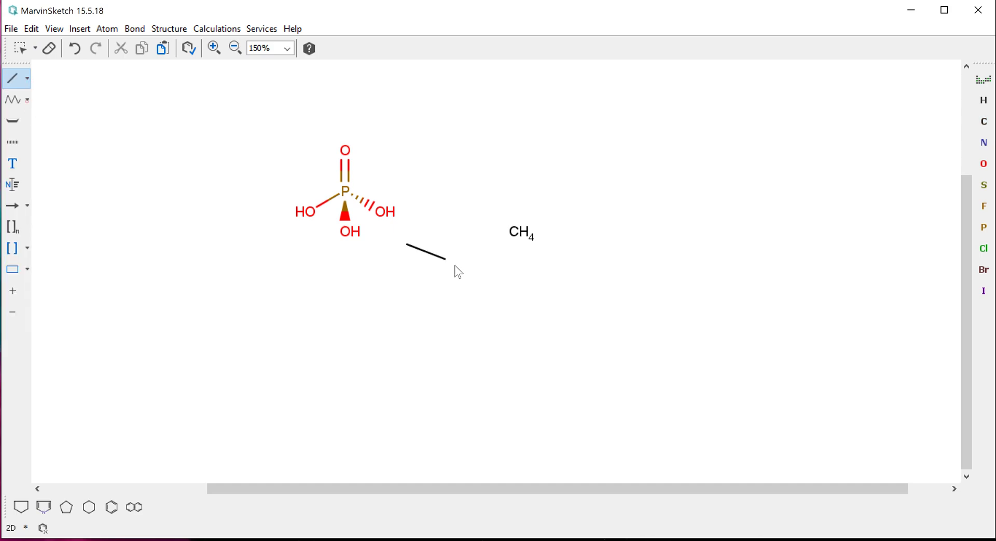
click(519, 229)
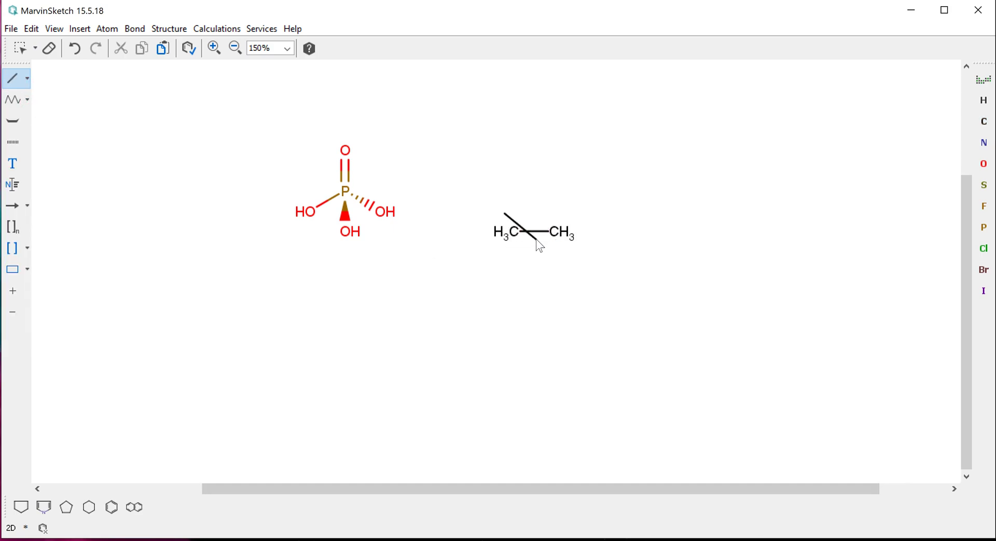
key(ctrl+z)
click(520, 239)
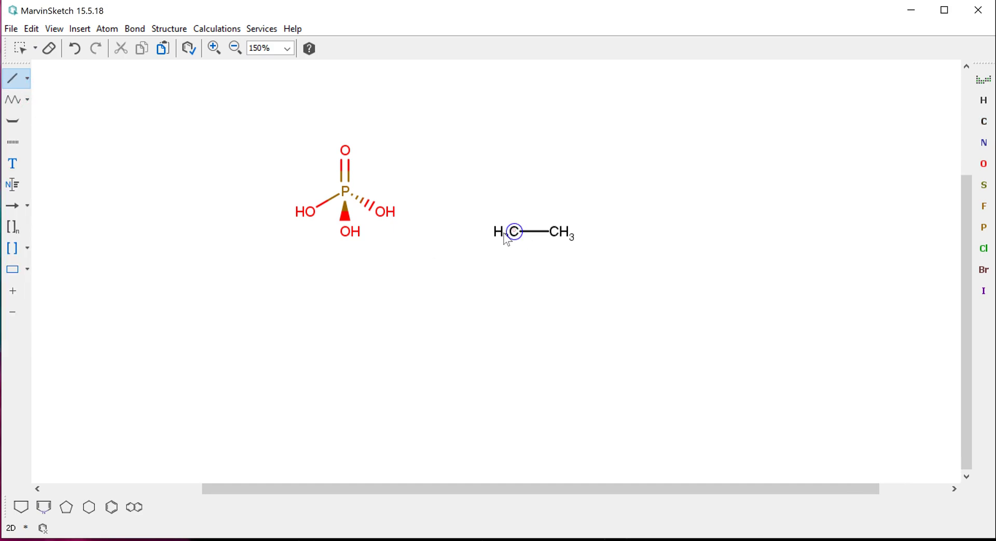
click(556, 233)
click(555, 230)
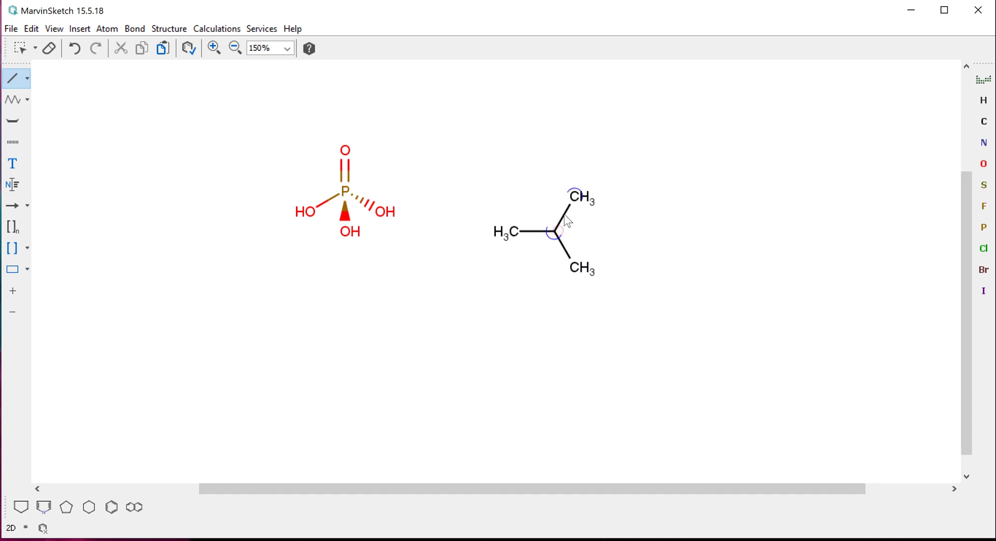
drag(566, 213, 611, 217)
Turn both methyls into OH and the top CH2 into a carbonyl oxygen.
click(985, 164)
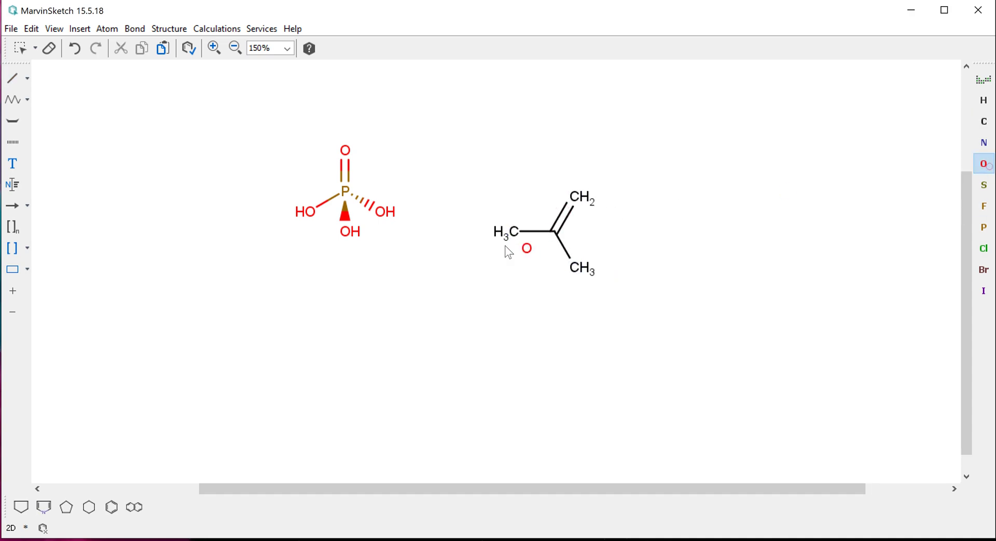
click(517, 241)
click(576, 268)
click(579, 197)
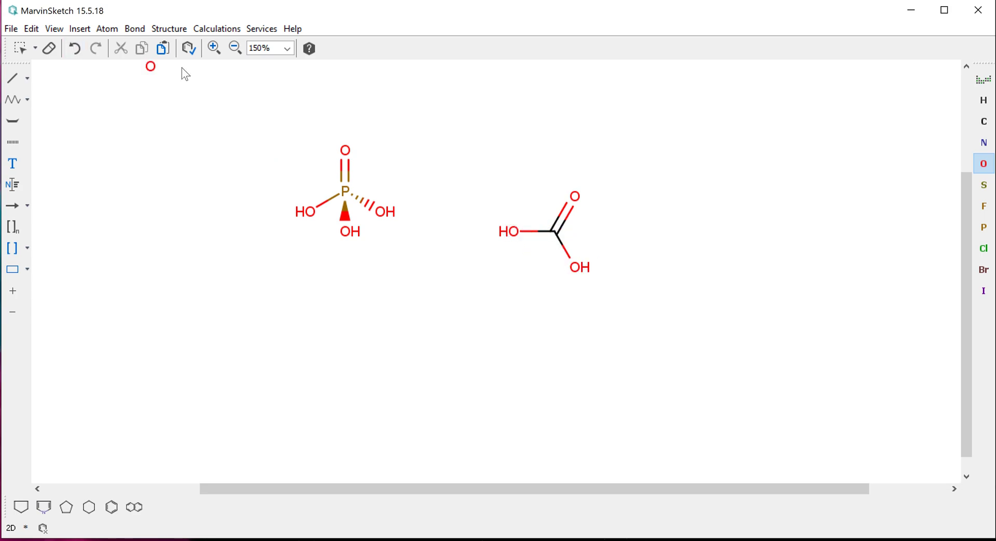
drag(483, 140, 641, 323)
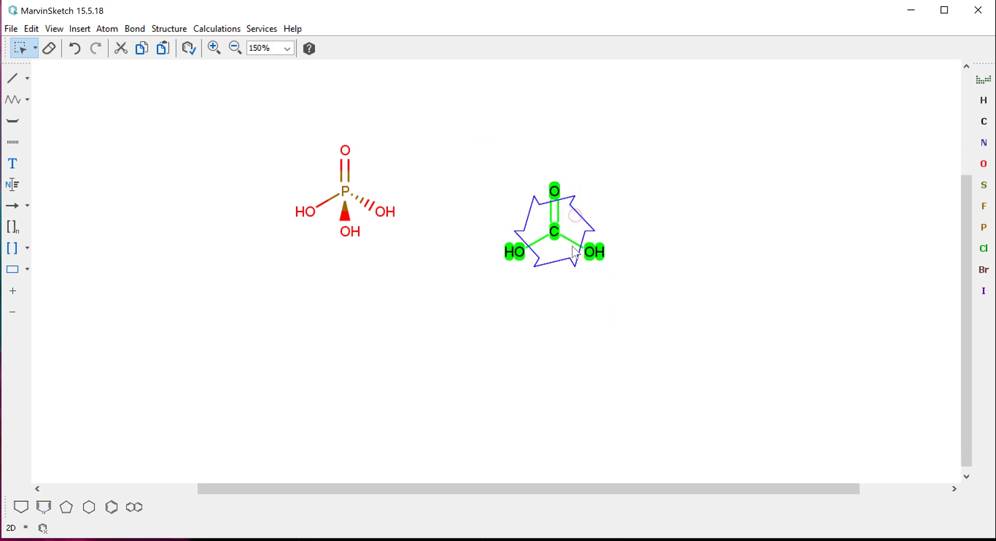
Apply Atom > Charge > -1 to the left and then the right hydroxyl oxygen.
click(569, 362)
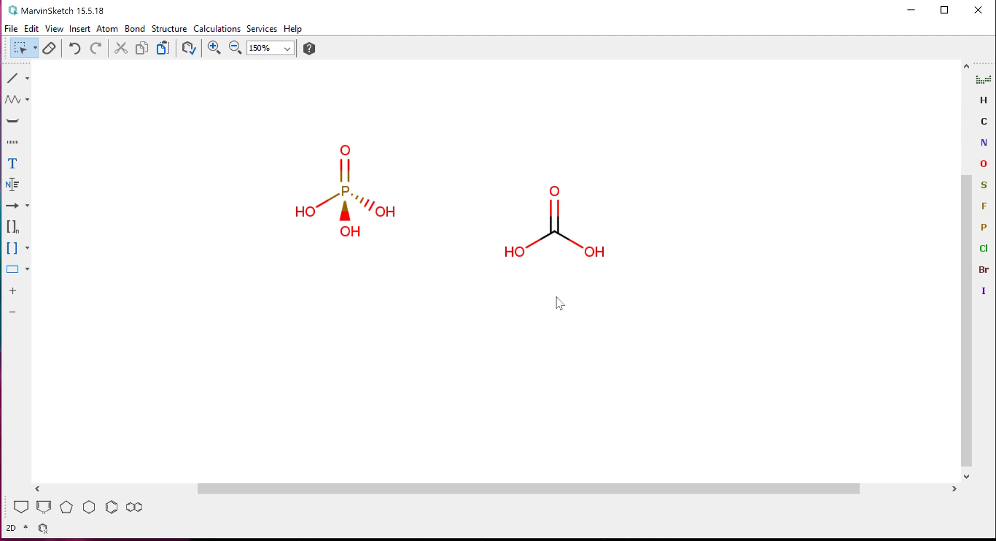
click(516, 252)
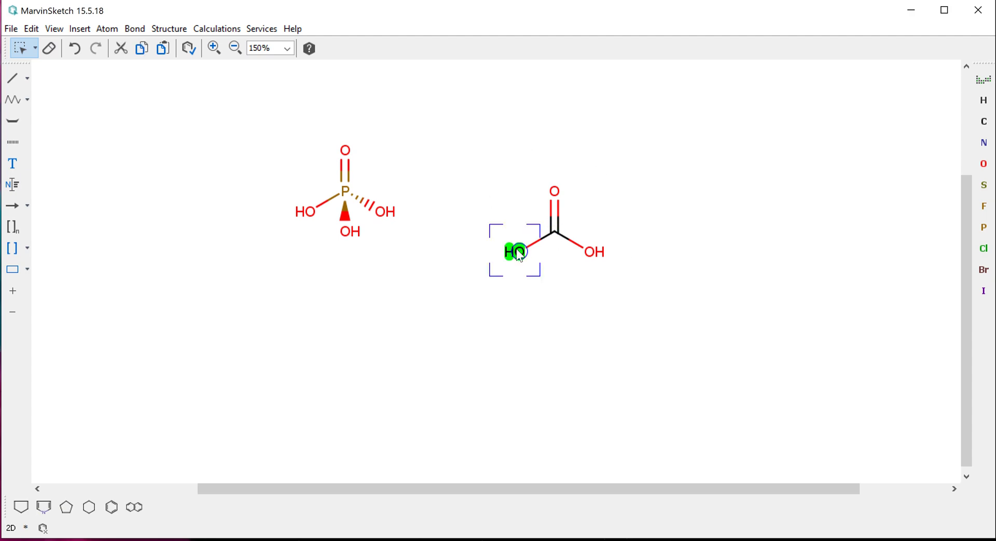
click(109, 30)
mouse_move(126, 70)
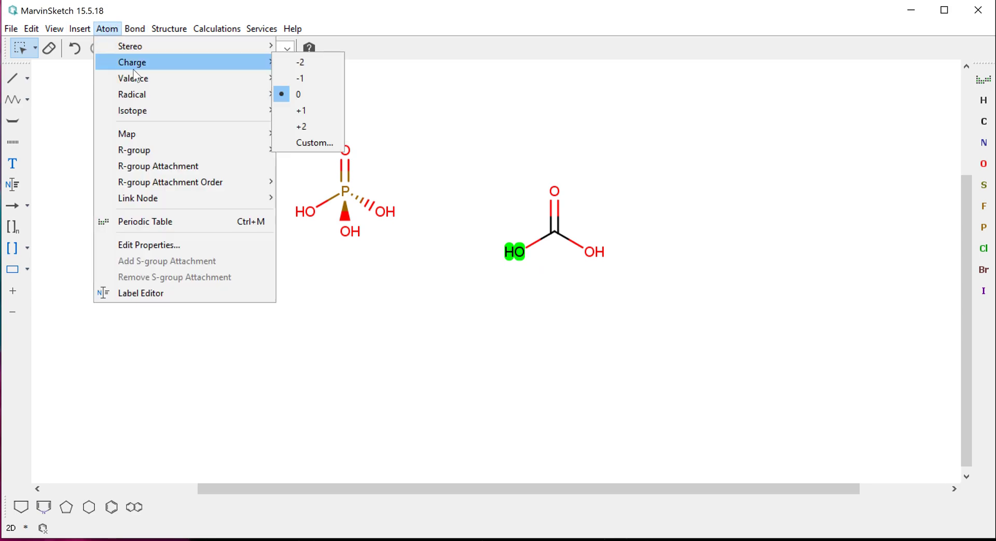
click(304, 80)
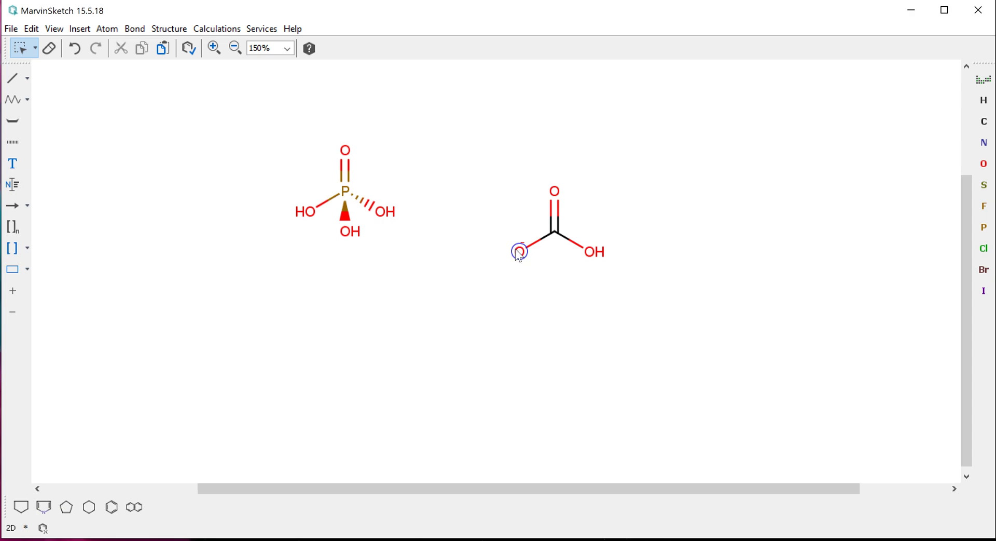
click(596, 254)
click(107, 28)
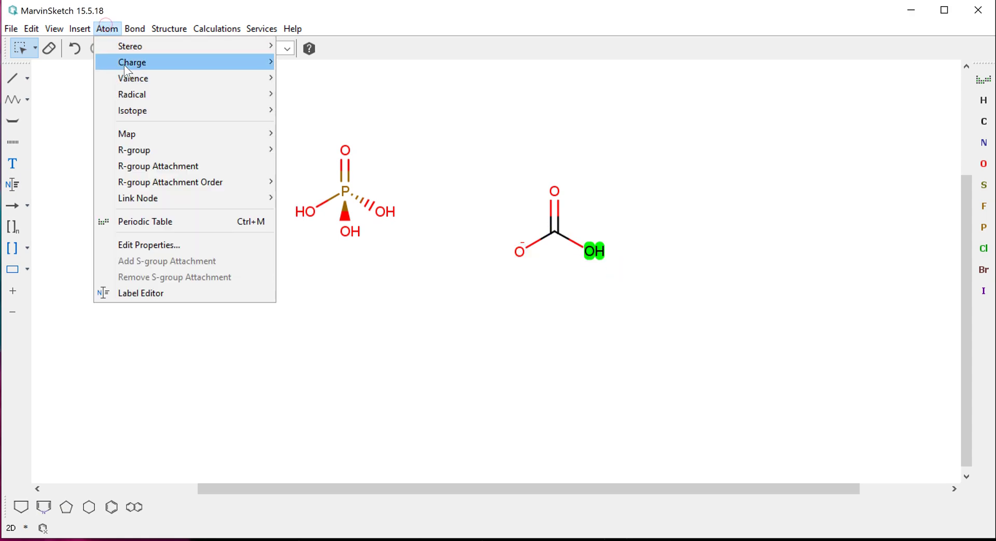
mouse_move(268, 69)
click(294, 77)
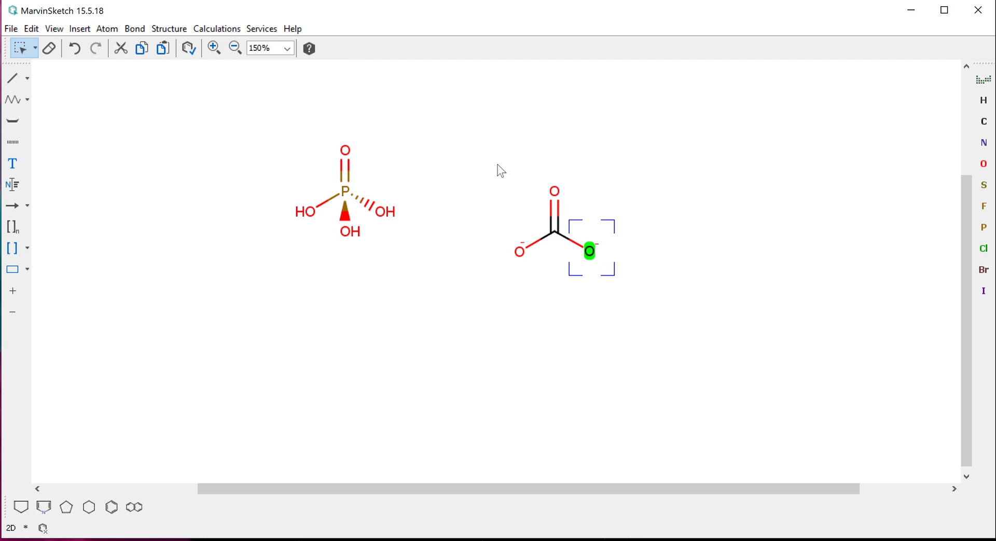
click(509, 289)
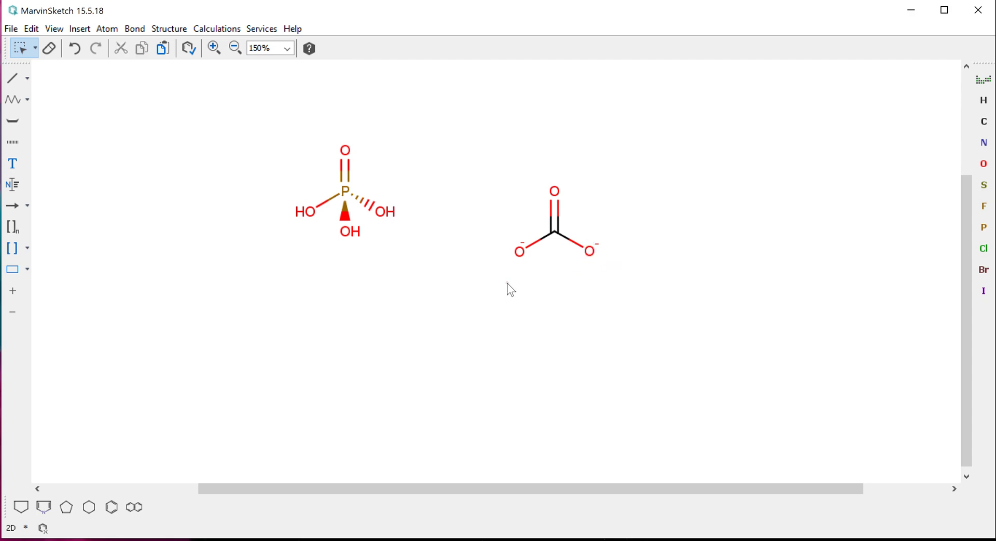
Set the C=O, lower-left C–O and right C–O bonds to the Aromatic bond type.
click(556, 213)
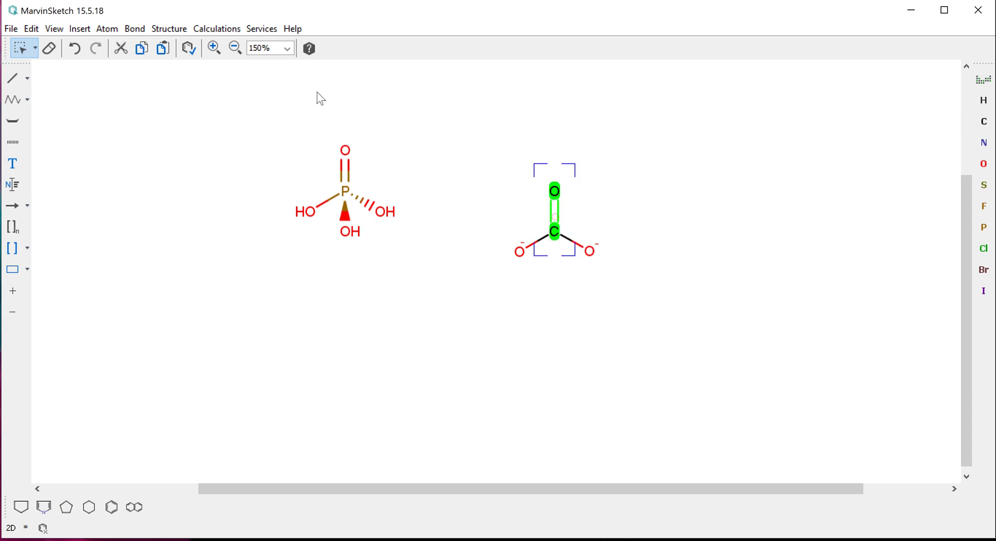
click(28, 78)
click(31, 148)
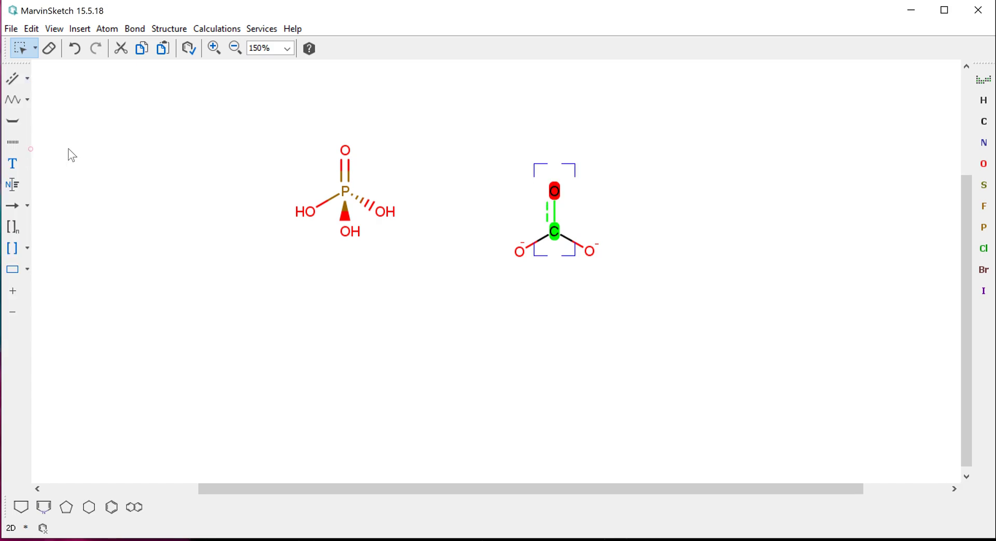
click(626, 203)
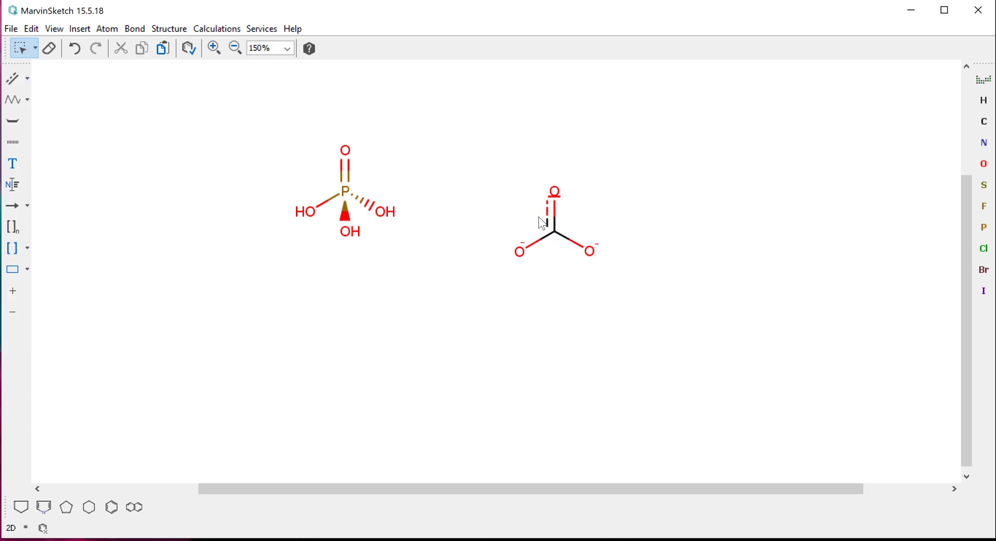
click(538, 241)
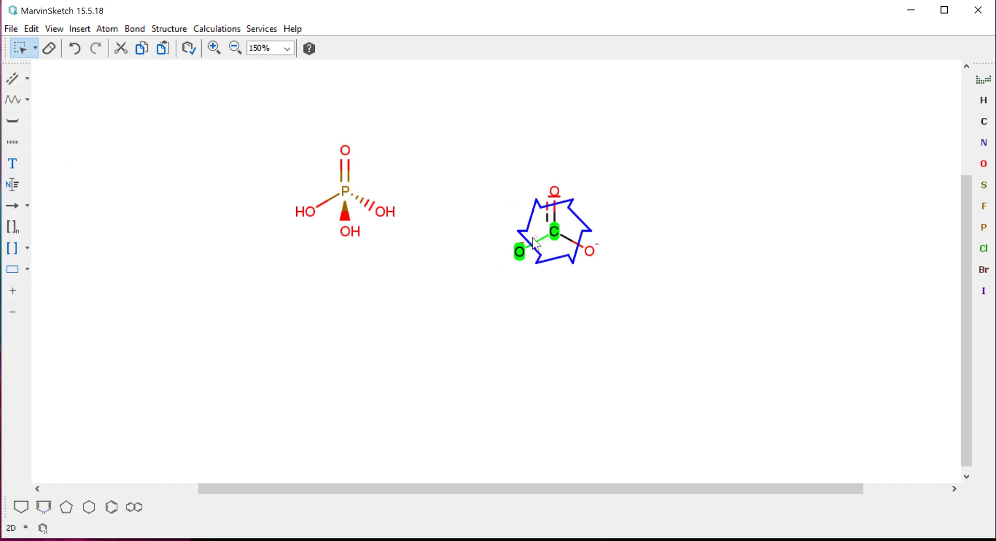
click(14, 81)
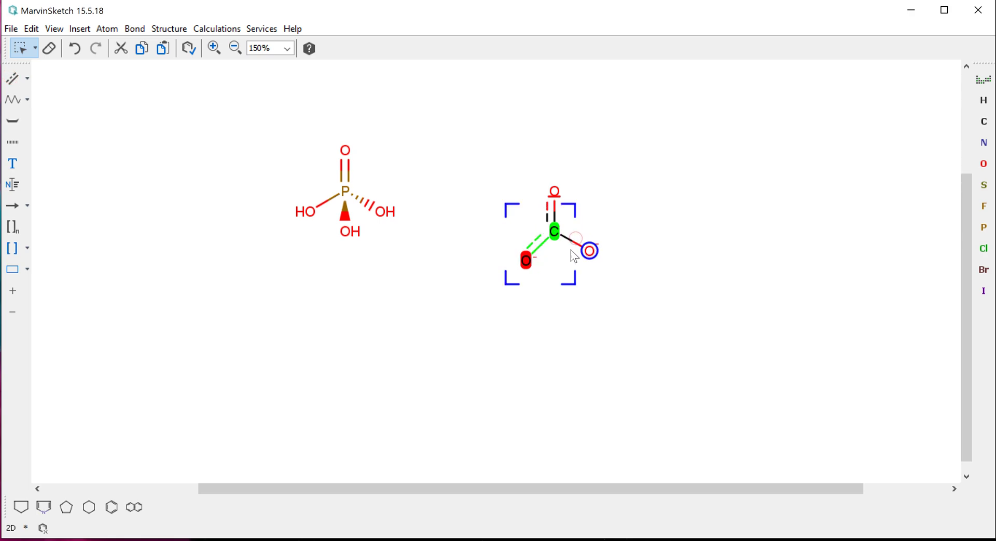
click(669, 266)
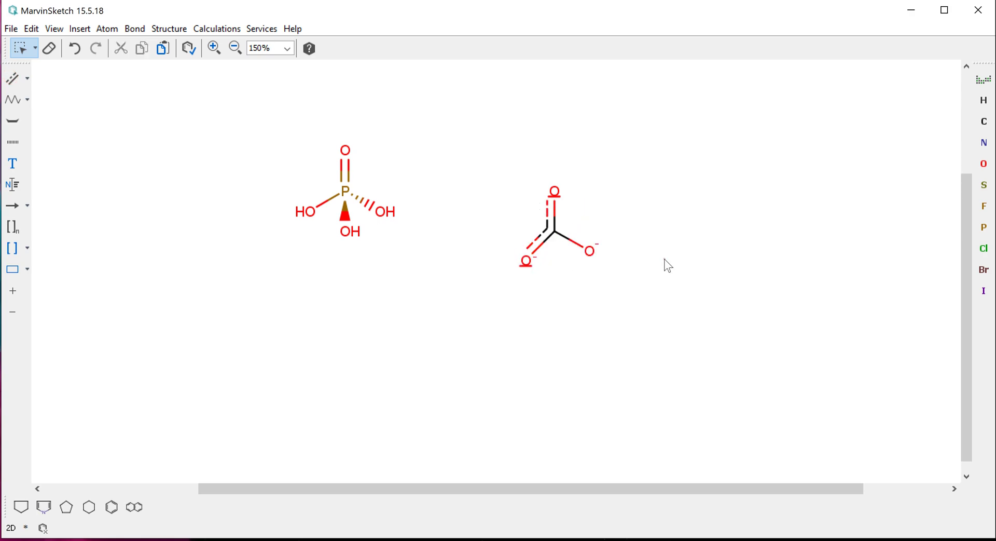
click(575, 243)
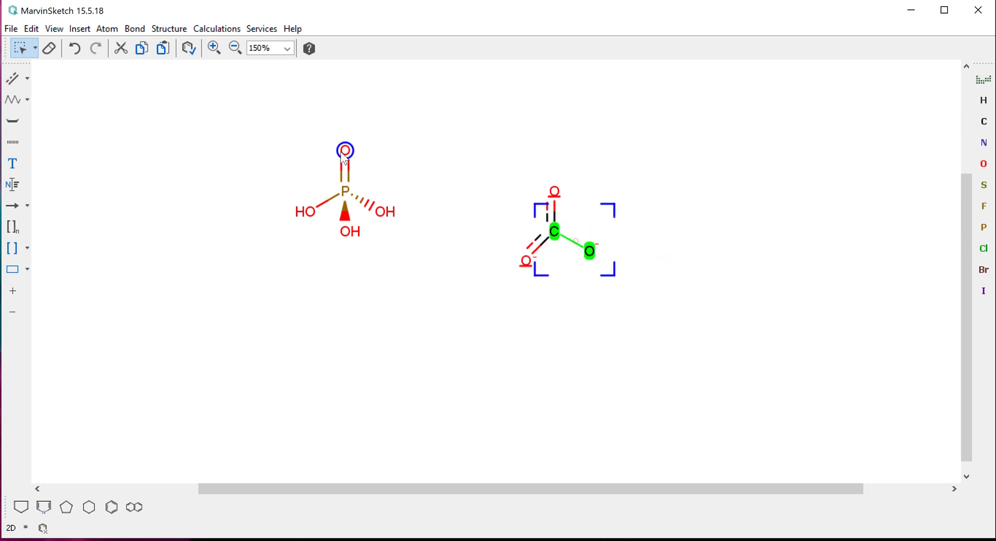
click(14, 80)
click(696, 254)
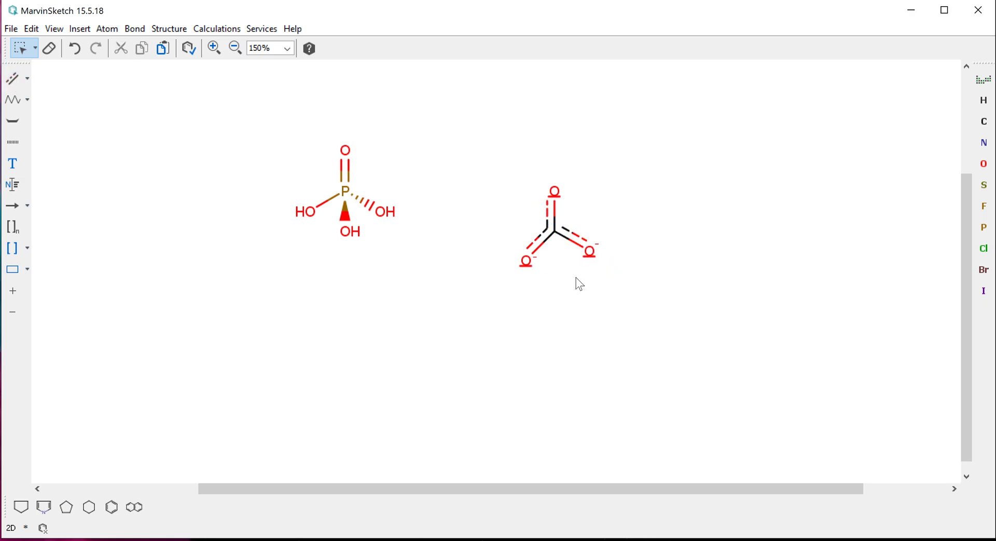